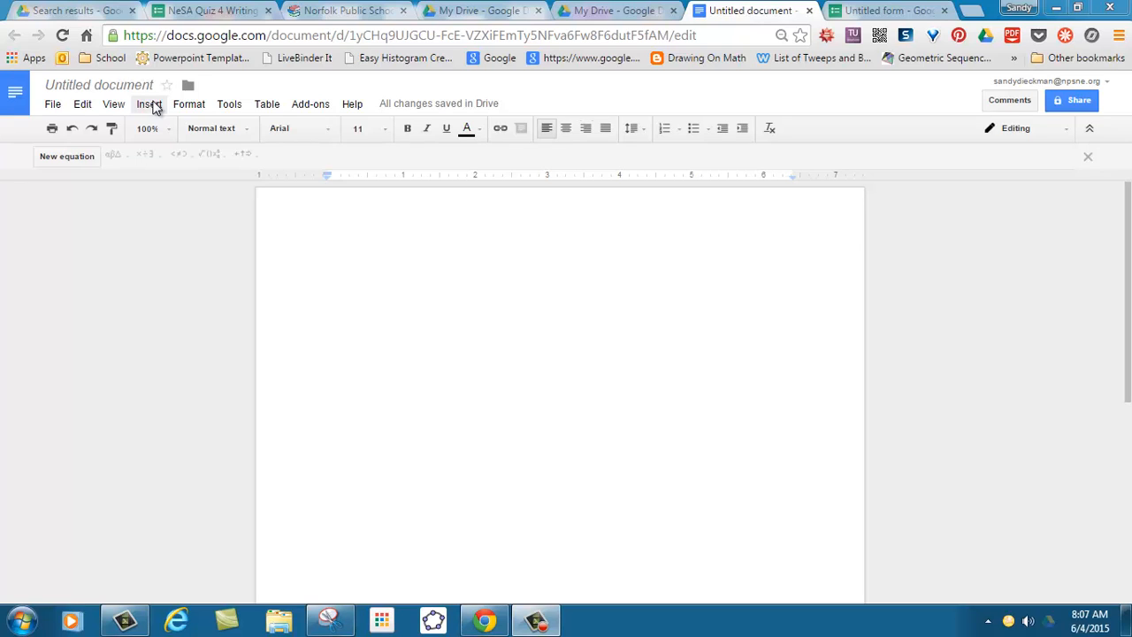
click(154, 107)
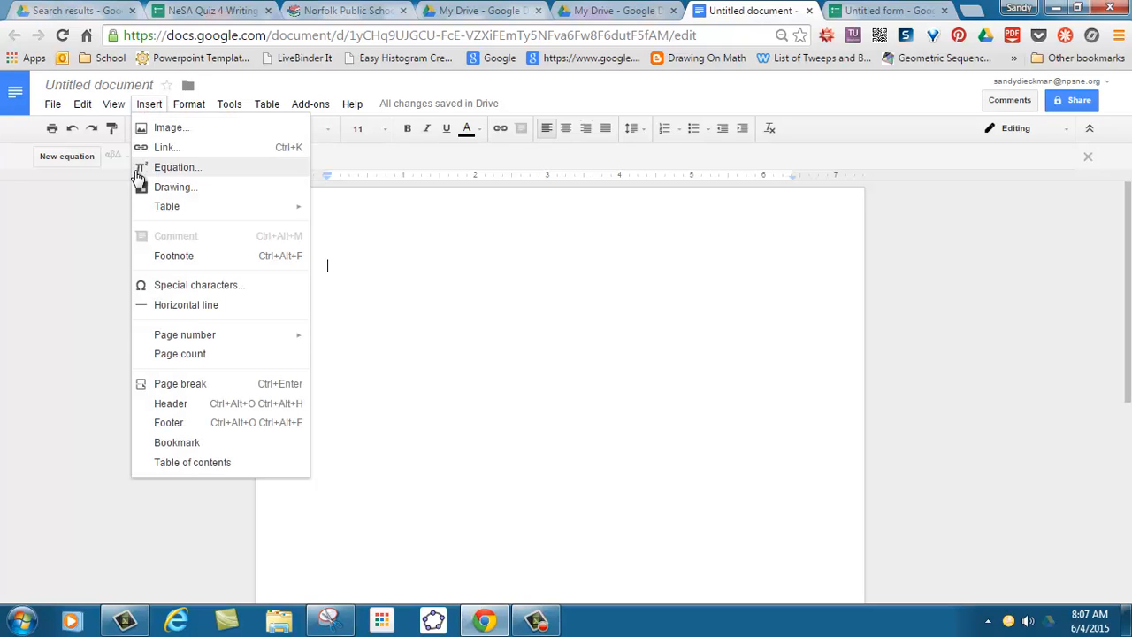
click(164, 168)
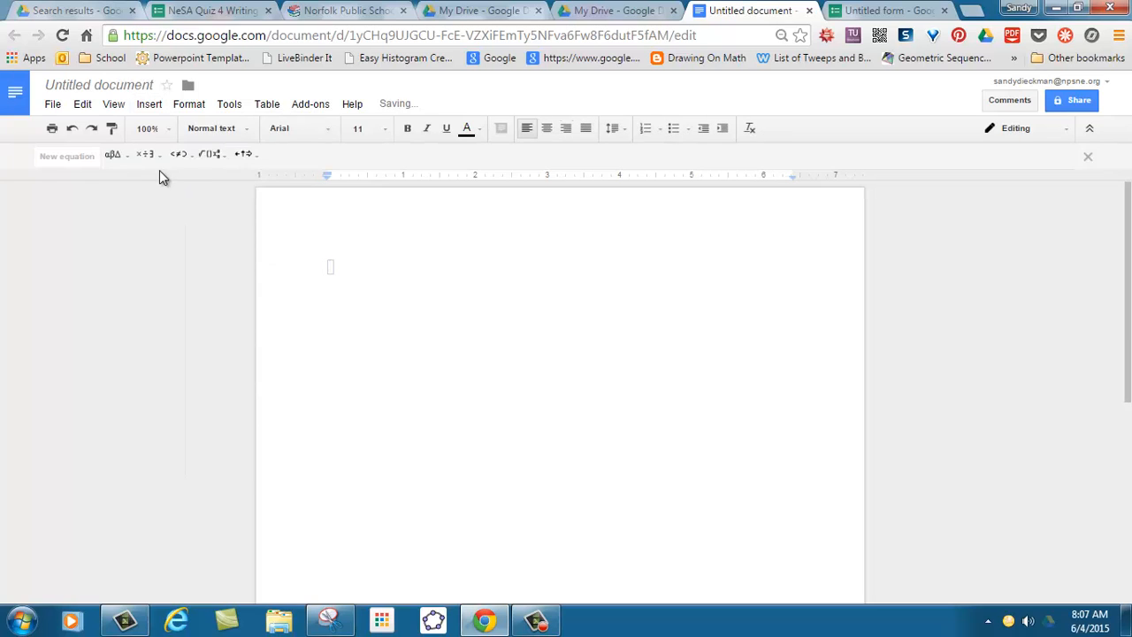
click(201, 158)
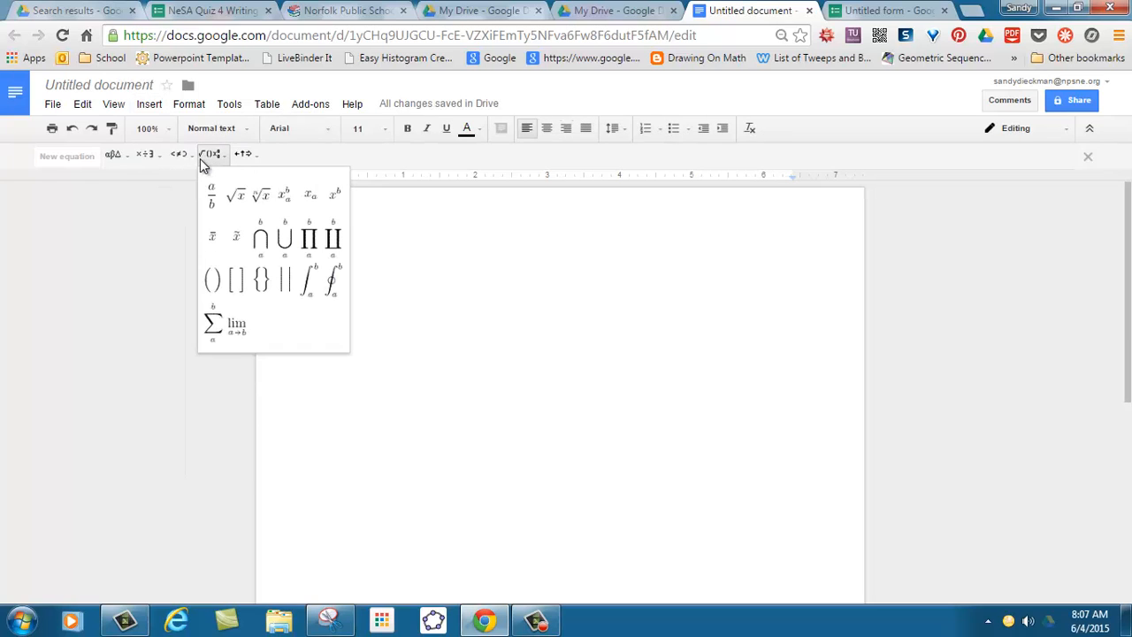
click(495, 290)
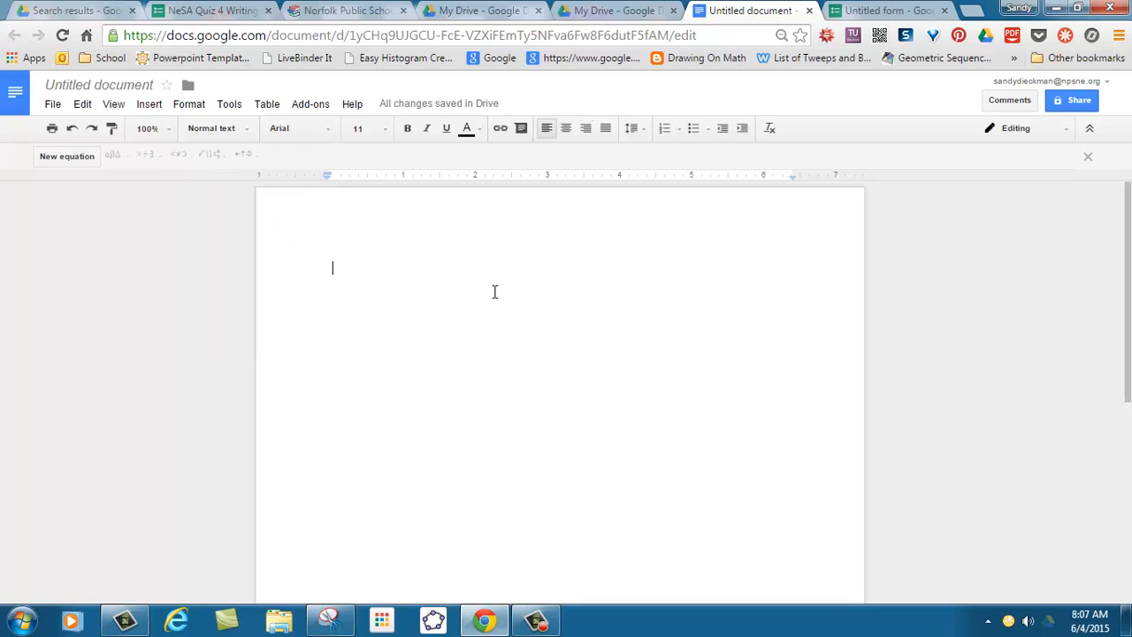
text(y)
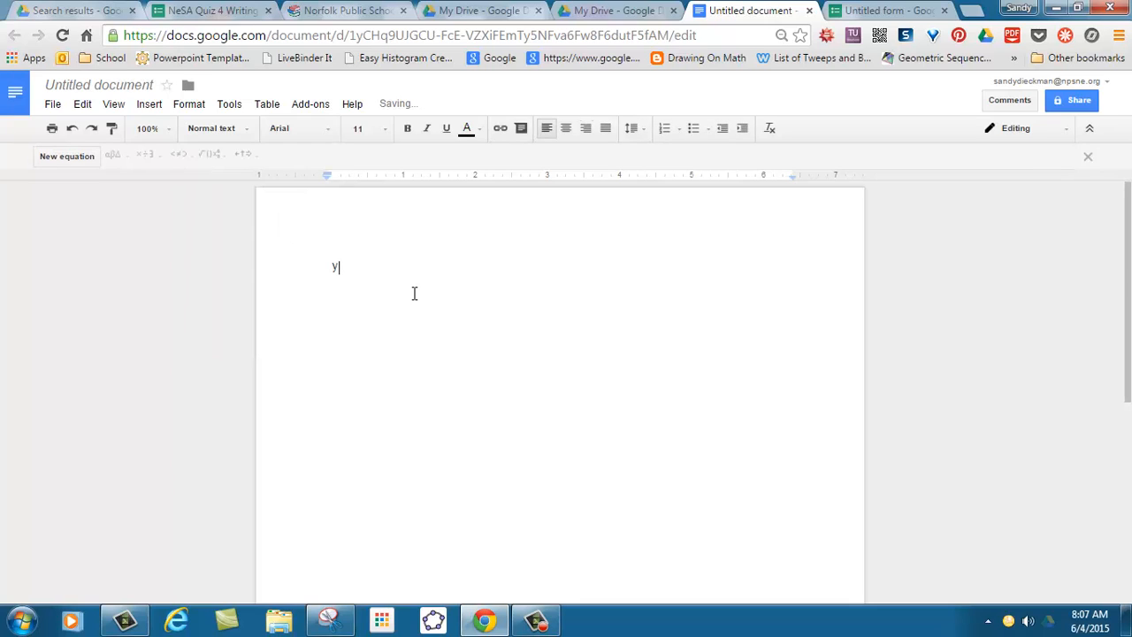
key(BackSpace)
- Insert a new equation reading y = 2/3x + 4, with 2/3 built as a stacked fraction
click(75, 159)
text(y=)
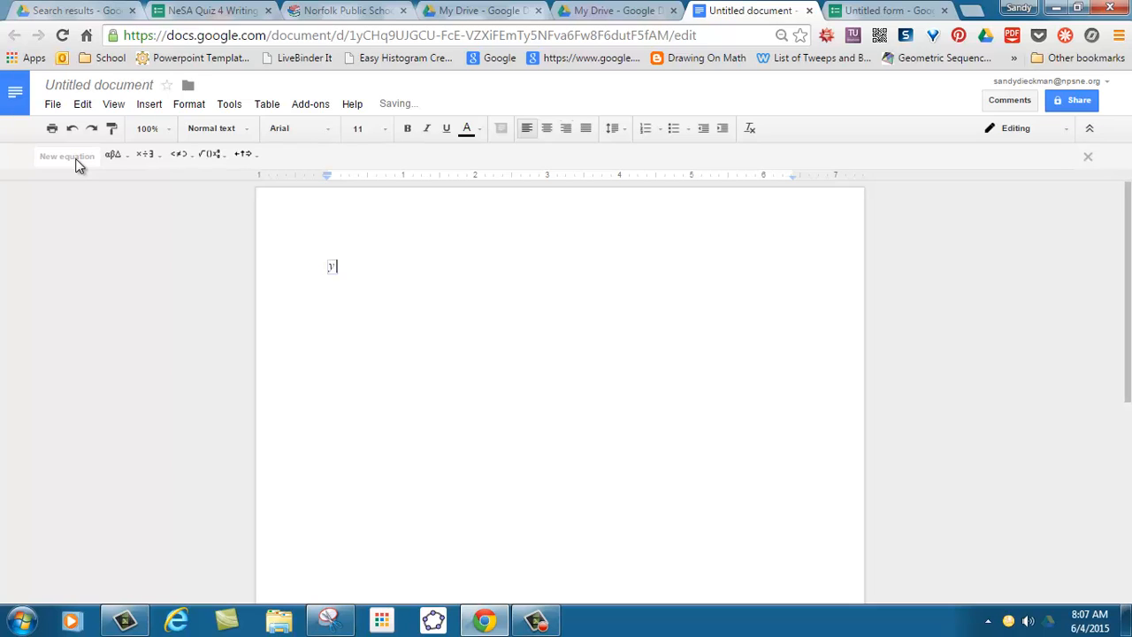
click(213, 155)
click(209, 197)
text(2/3x + 4)
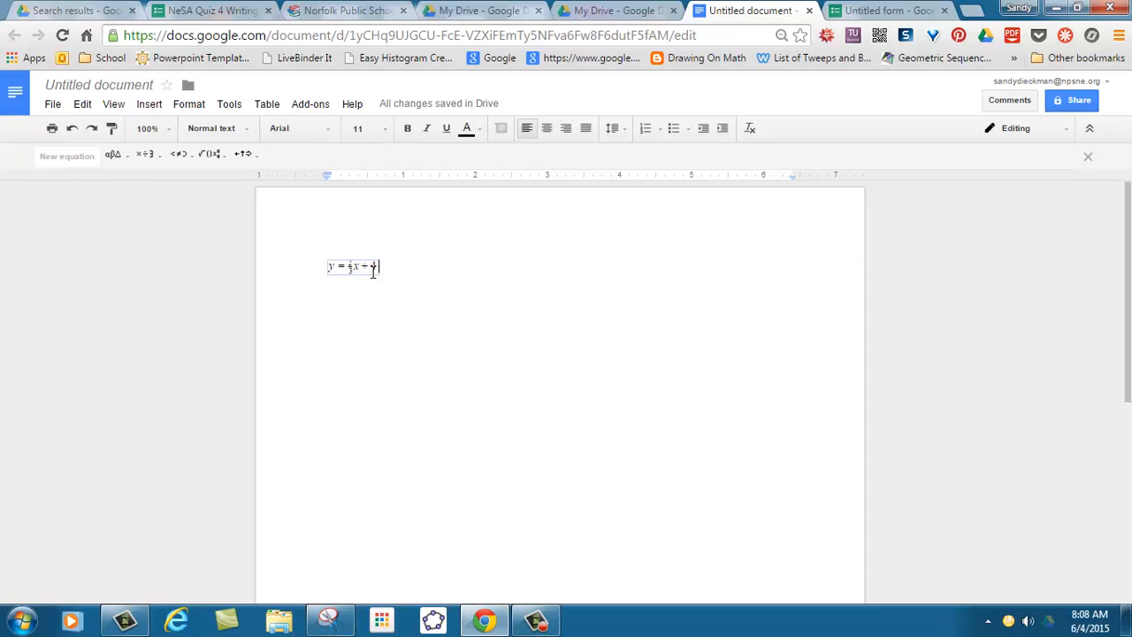
- Enlarge the whole equation to font size 18
drag(376, 272, 322, 268)
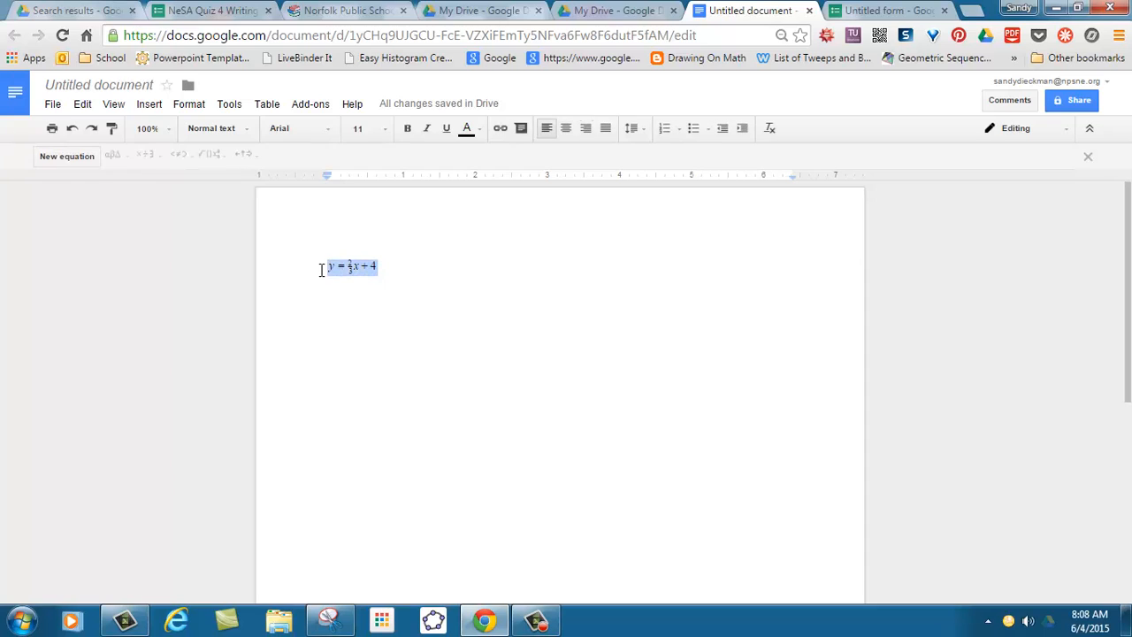
click(387, 133)
click(357, 256)
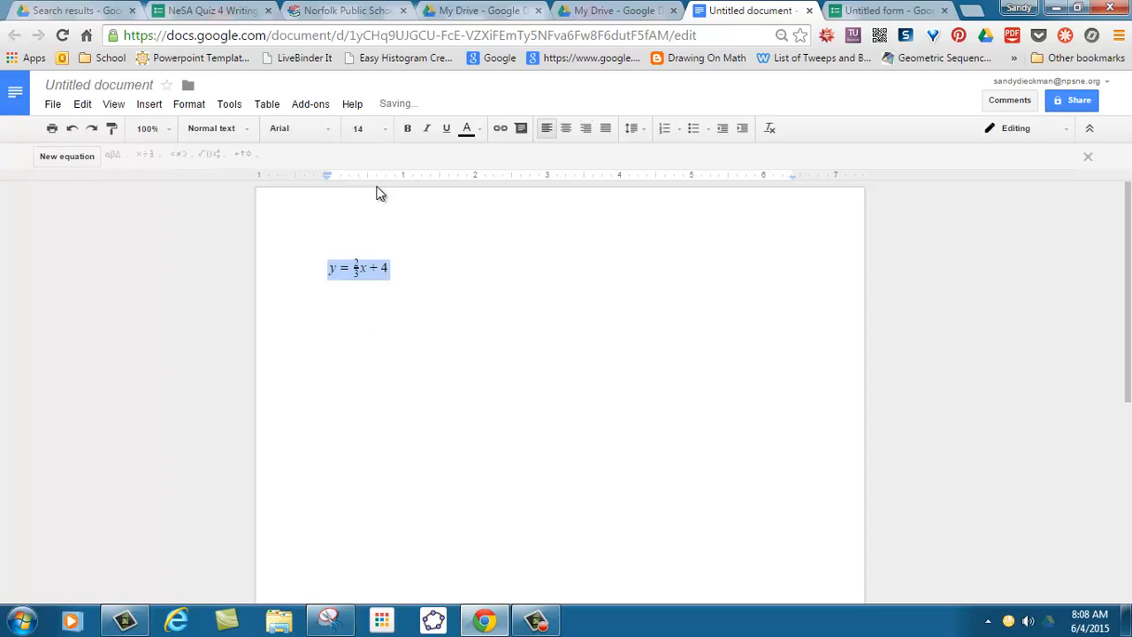
click(386, 131)
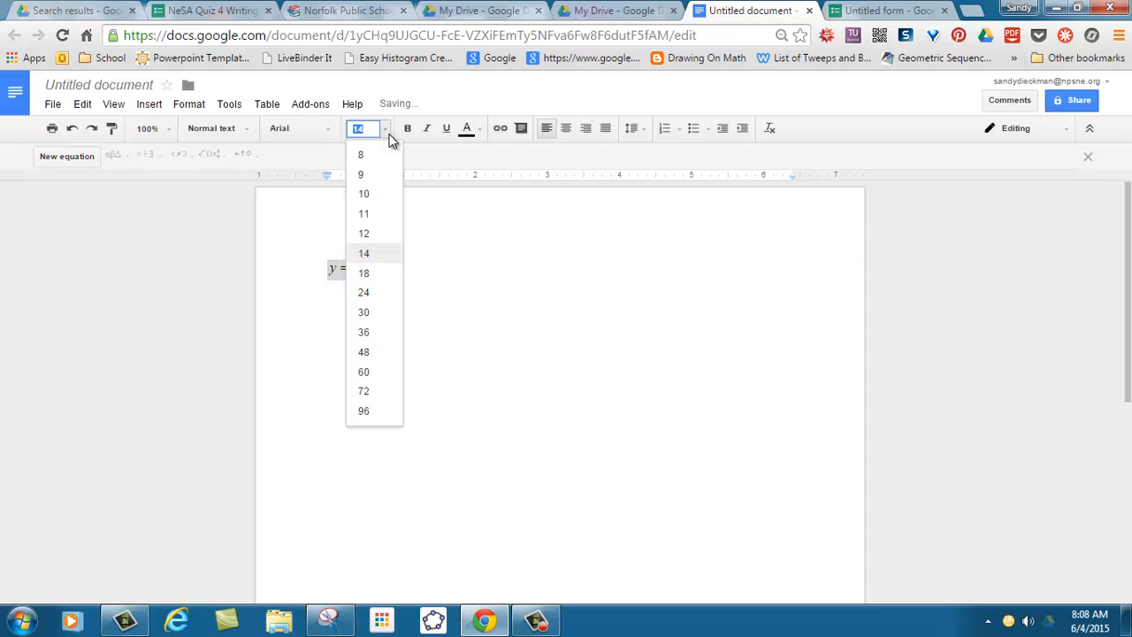
click(359, 273)
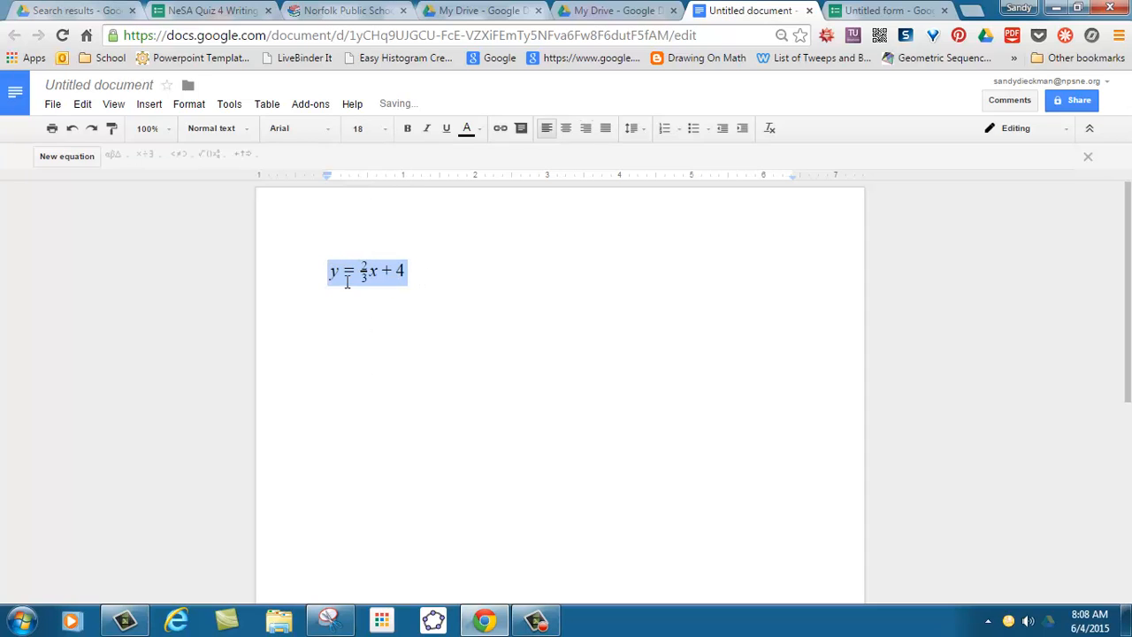
- Add a second equation on the line below the first, reading -1/2x + 3y = 8, with -1/2 as a stacked fraction
click(413, 284)
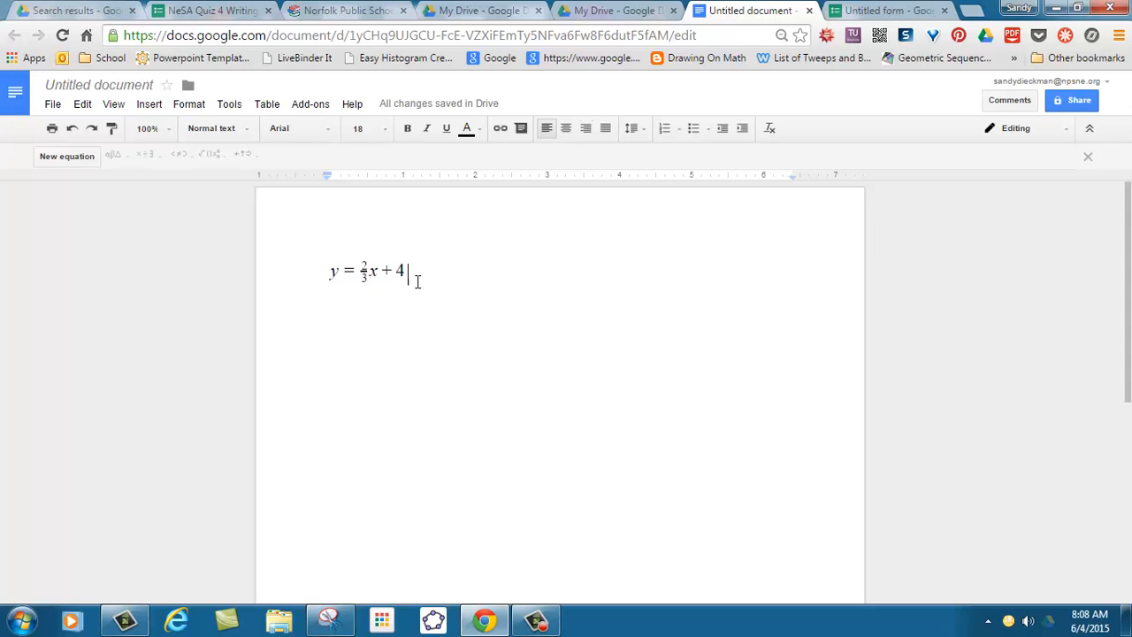
key(Return)
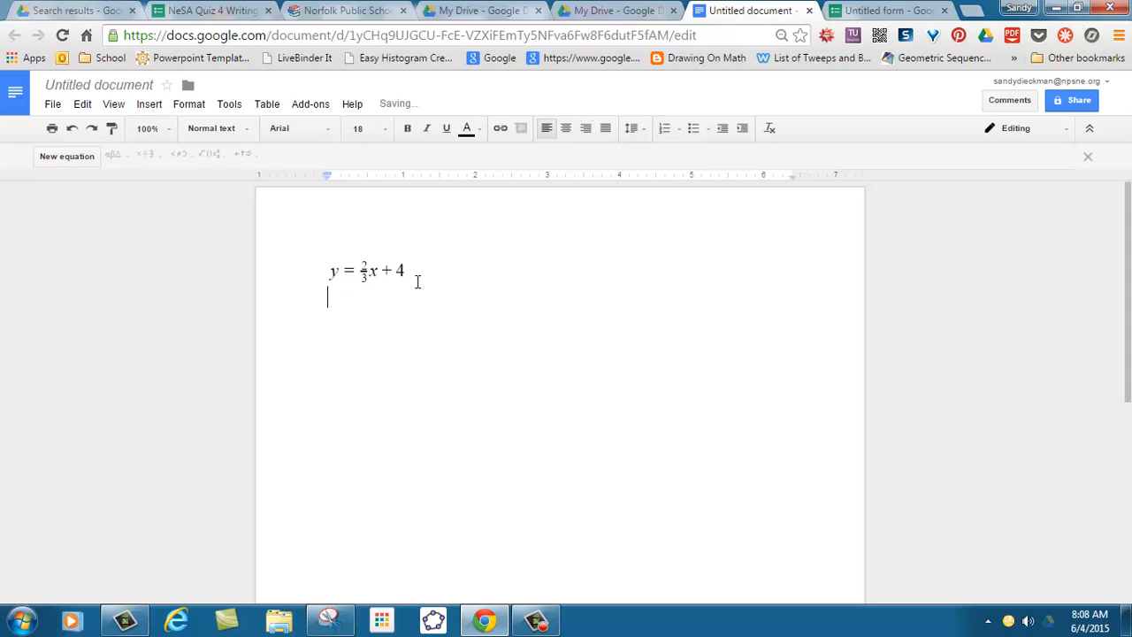
click(79, 161)
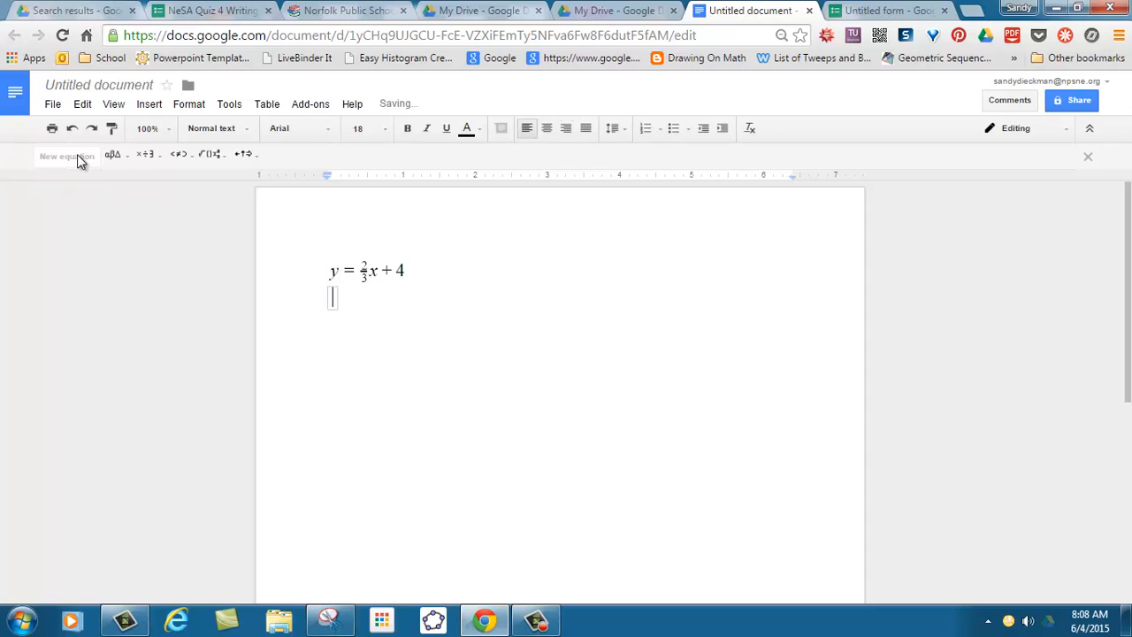
click(213, 153)
click(213, 187)
text(-1/2)
key(Right)
text(x + 3y )
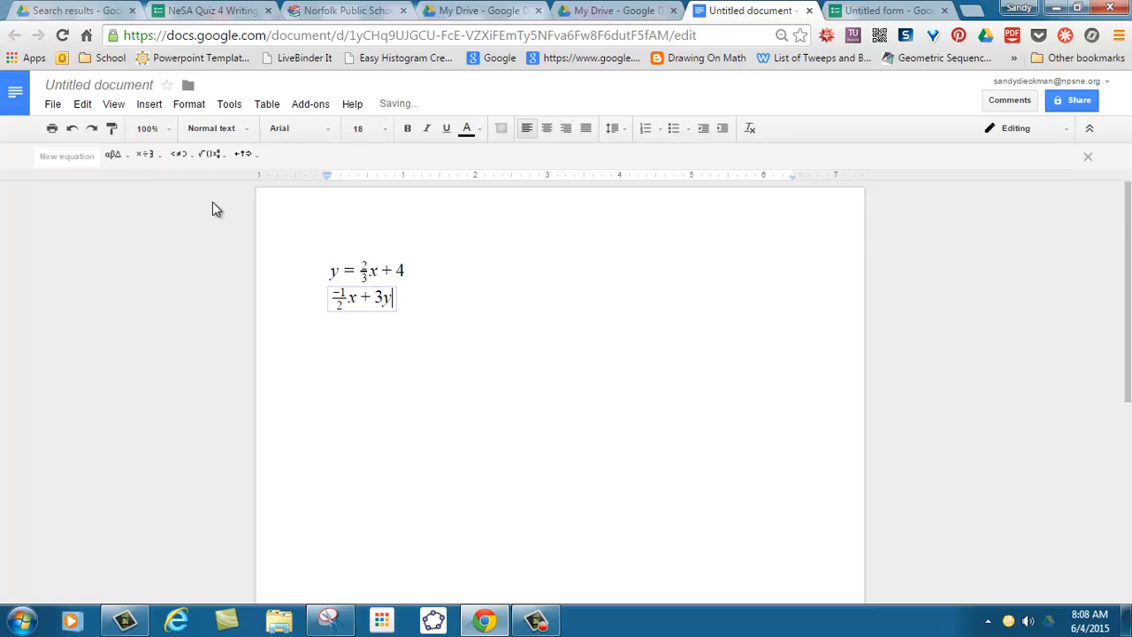
text(= 8)
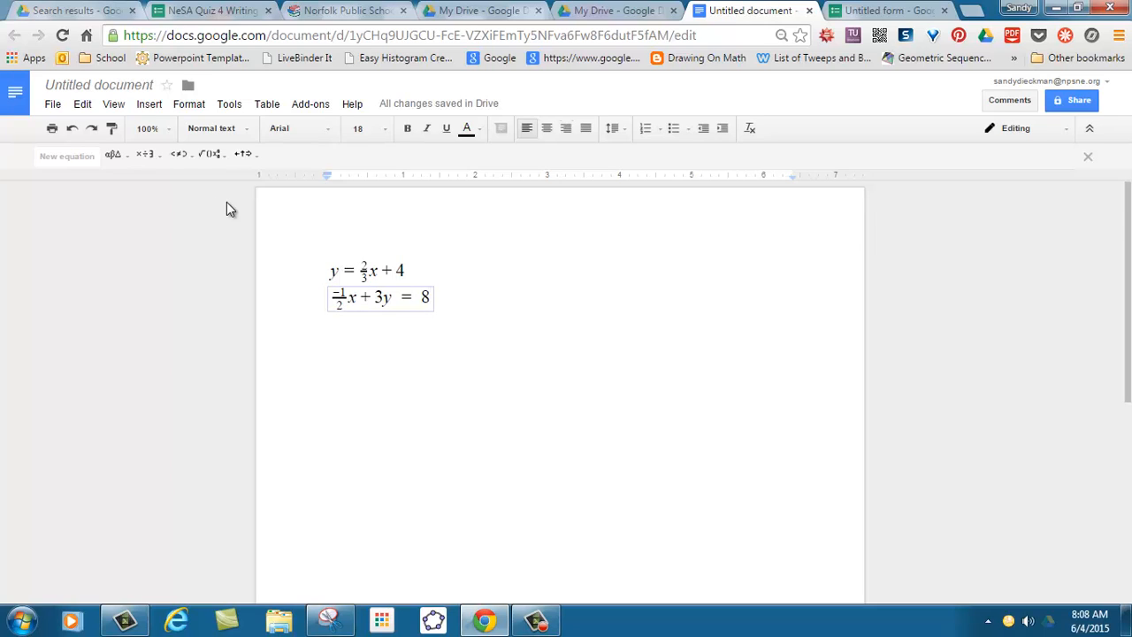
- Shift the denominator 2 slightly right under the -1 in the second equation's fraction, and start a new line below the equation
click(339, 308)
text(2)
key(Left)
key(Left)
key(Left)
key(Left)
key(Left)
key(Left)
key(Left)
click(455, 301)
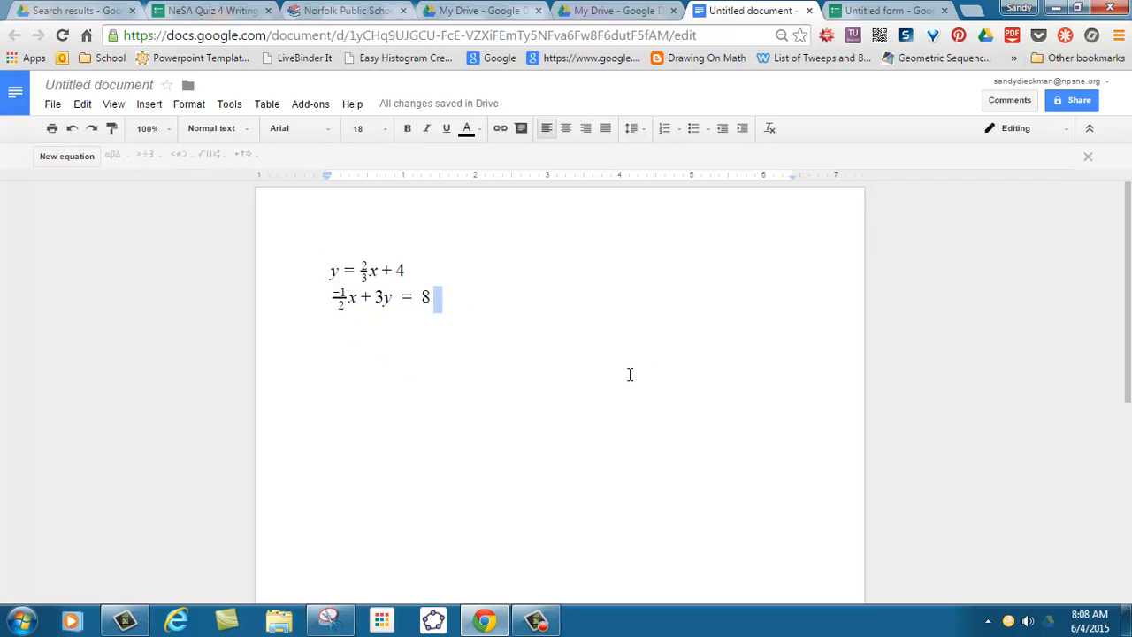
key(Return)
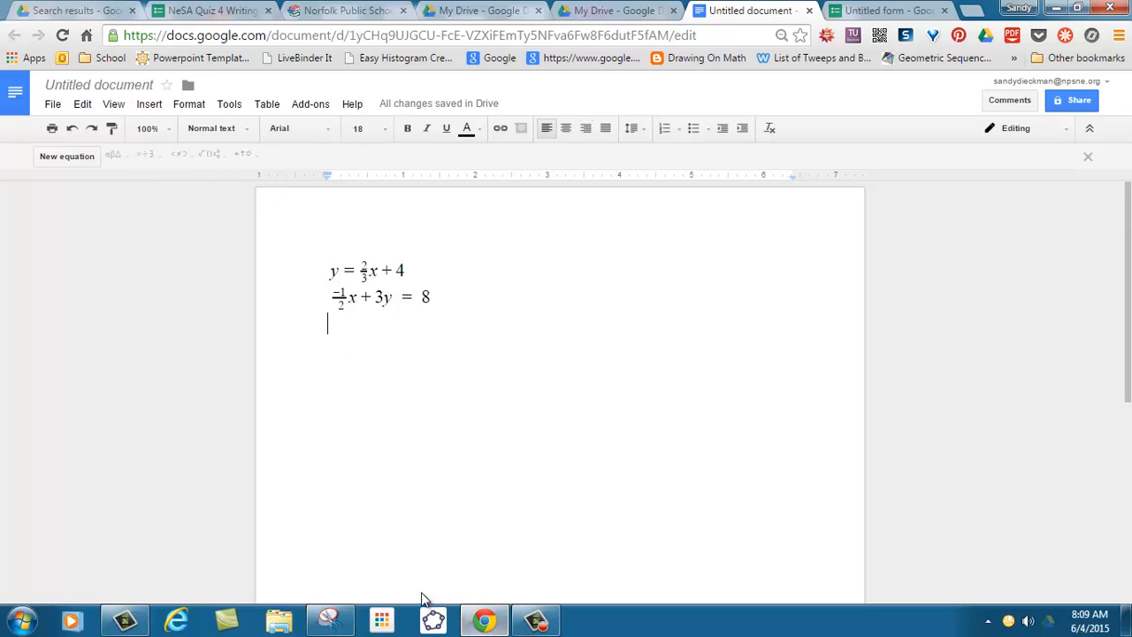
- Switch to Snipping Tool and capture a new snip covering just the two equations
click(330, 620)
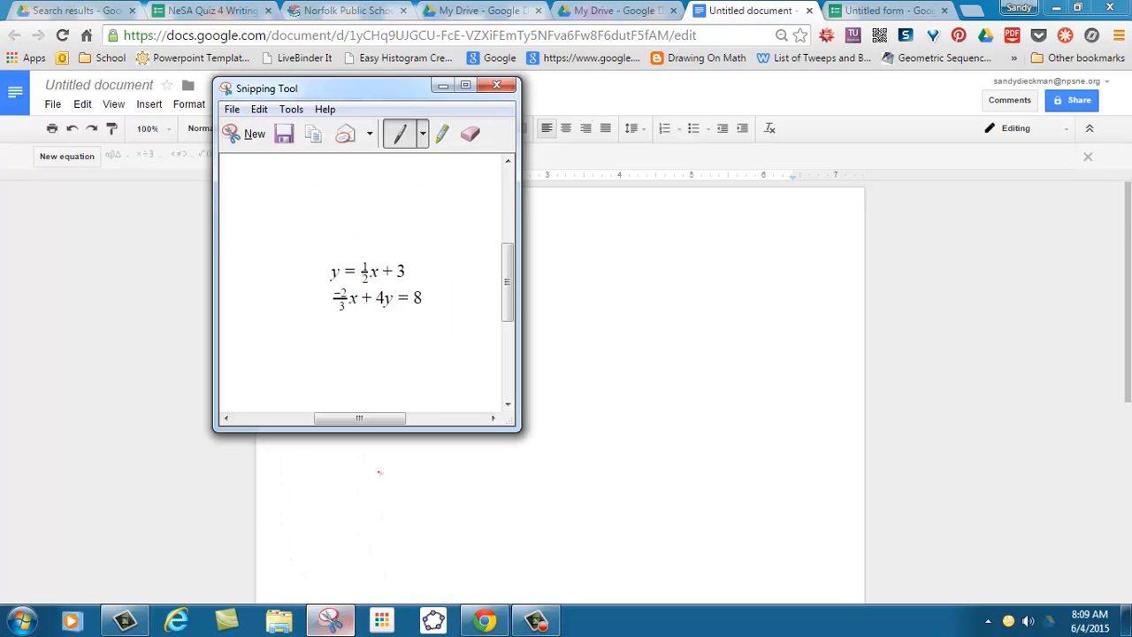
click(236, 140)
drag(297, 244, 460, 310)
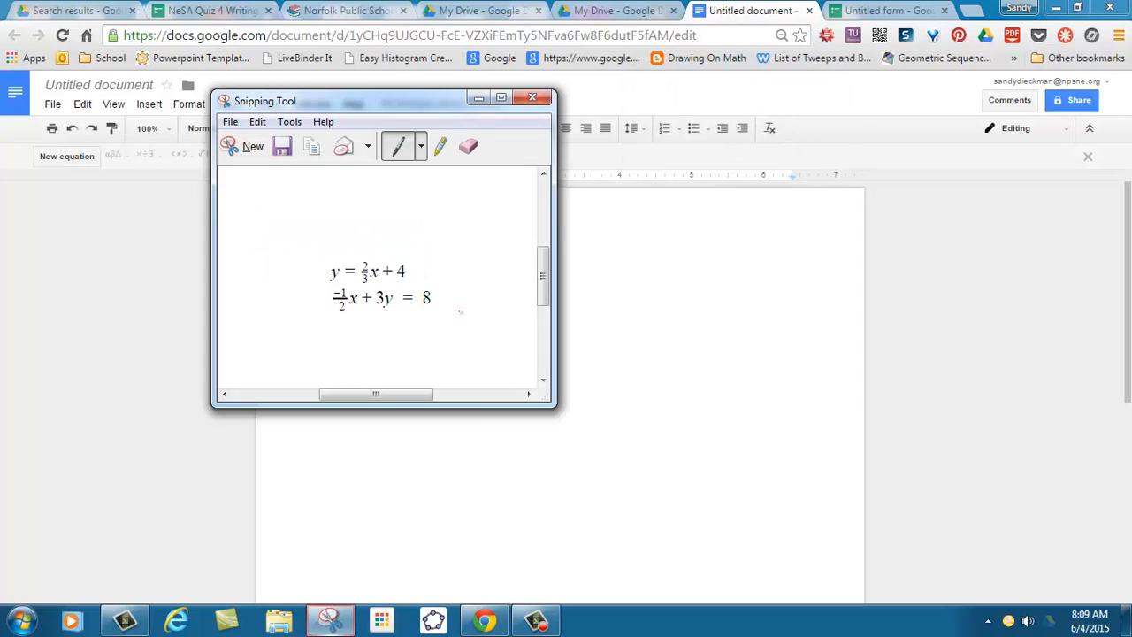
- Save the snip to the Desktop as a PNG named 1, replacing the existing file, and minimize Snipping Tool
click(231, 122)
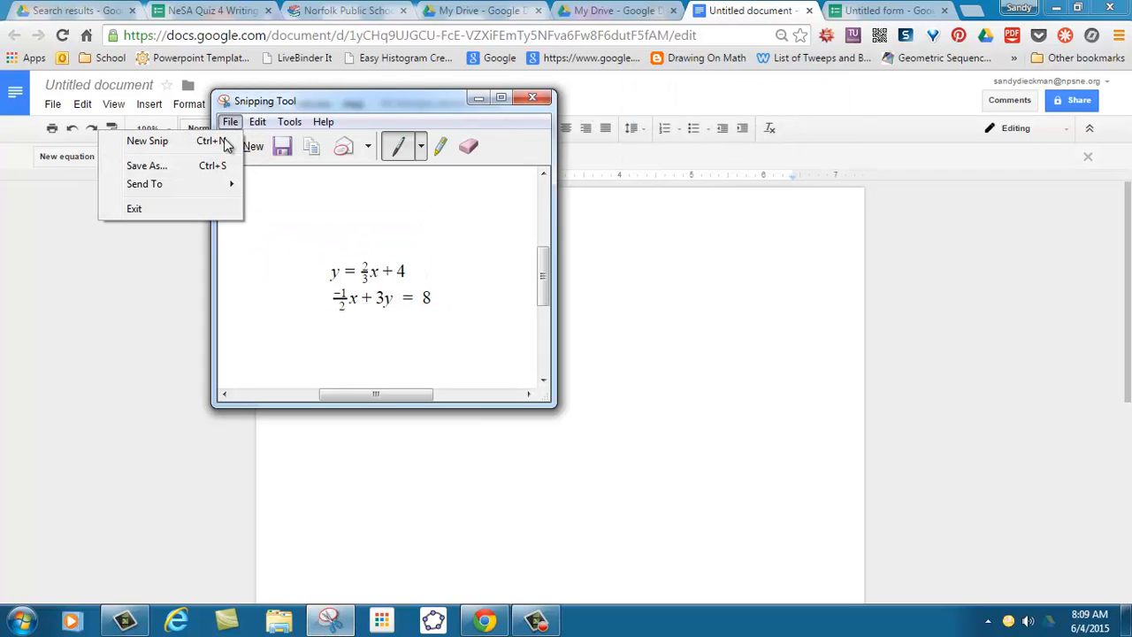
click(172, 167)
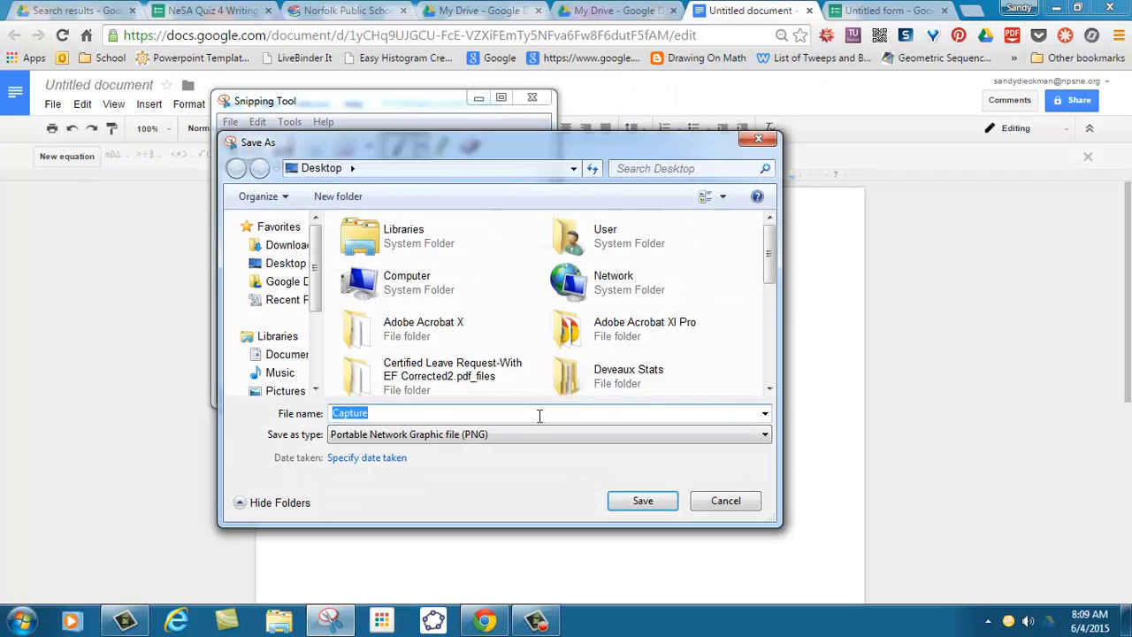
text(1)
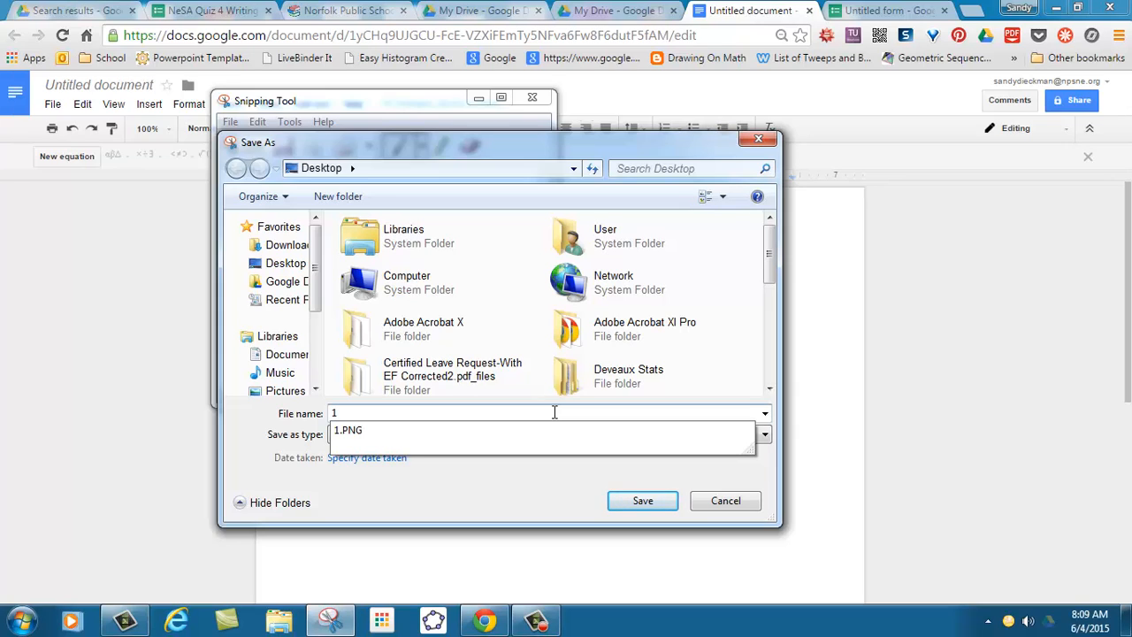
click(634, 504)
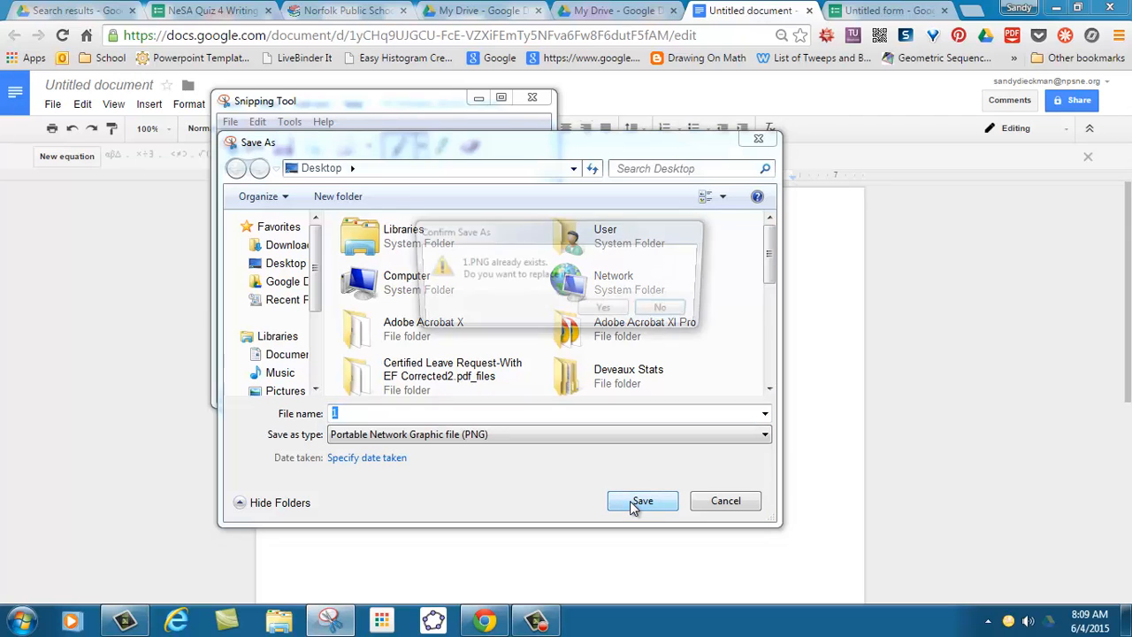
click(611, 309)
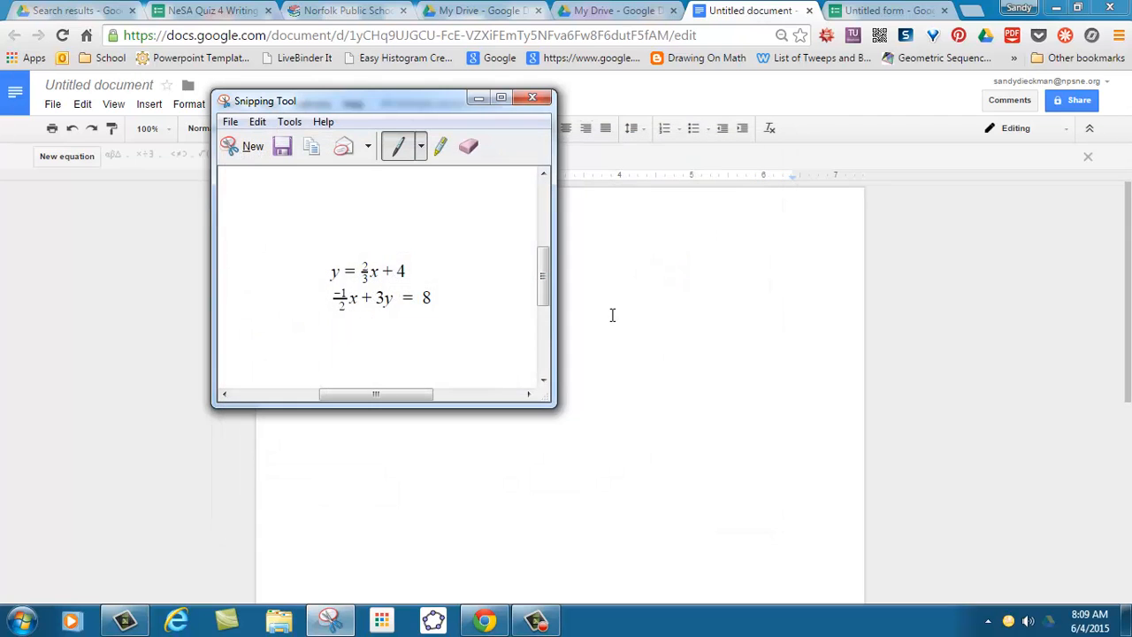
click(478, 98)
- Switch to the untitled form in Google Forms and insert the image 1.PNG uploaded from the Desktop
click(892, 9)
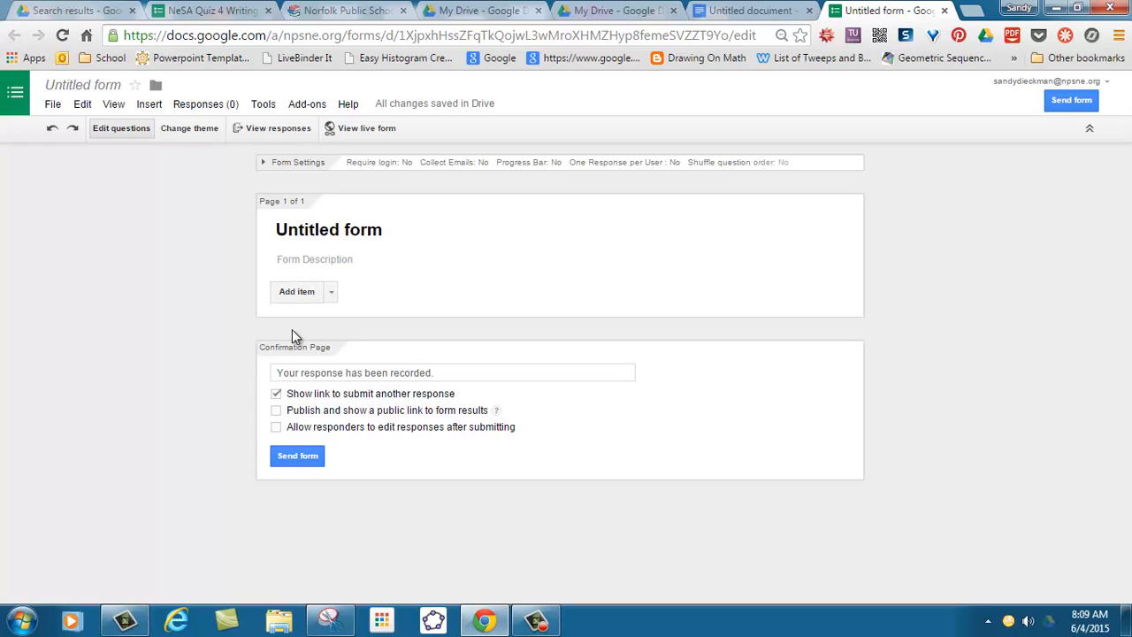
click(149, 104)
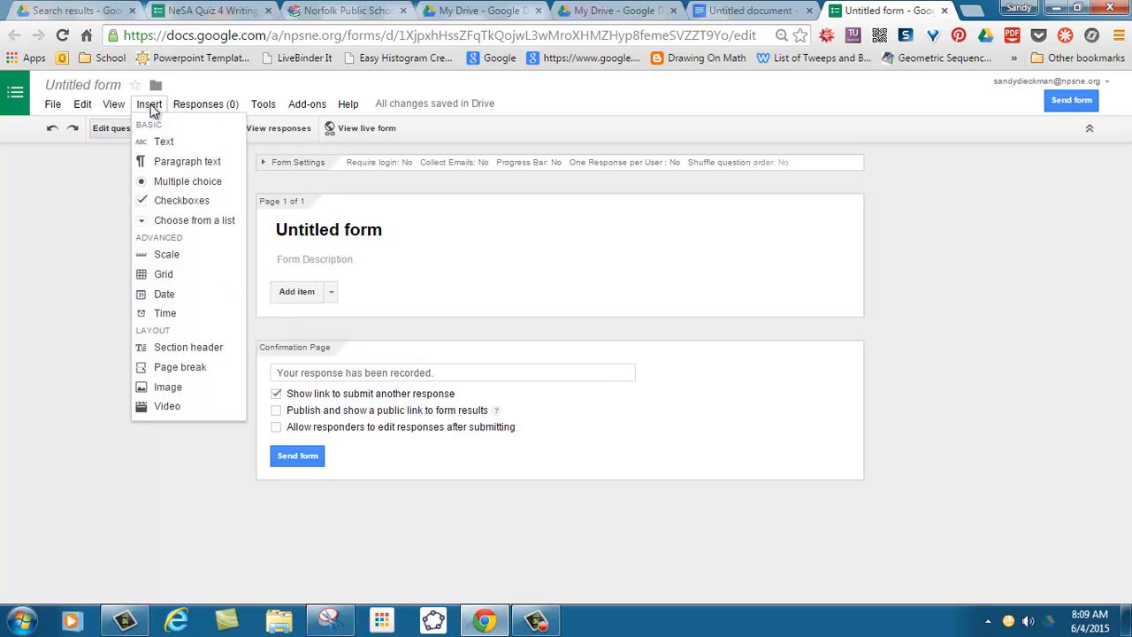
click(164, 386)
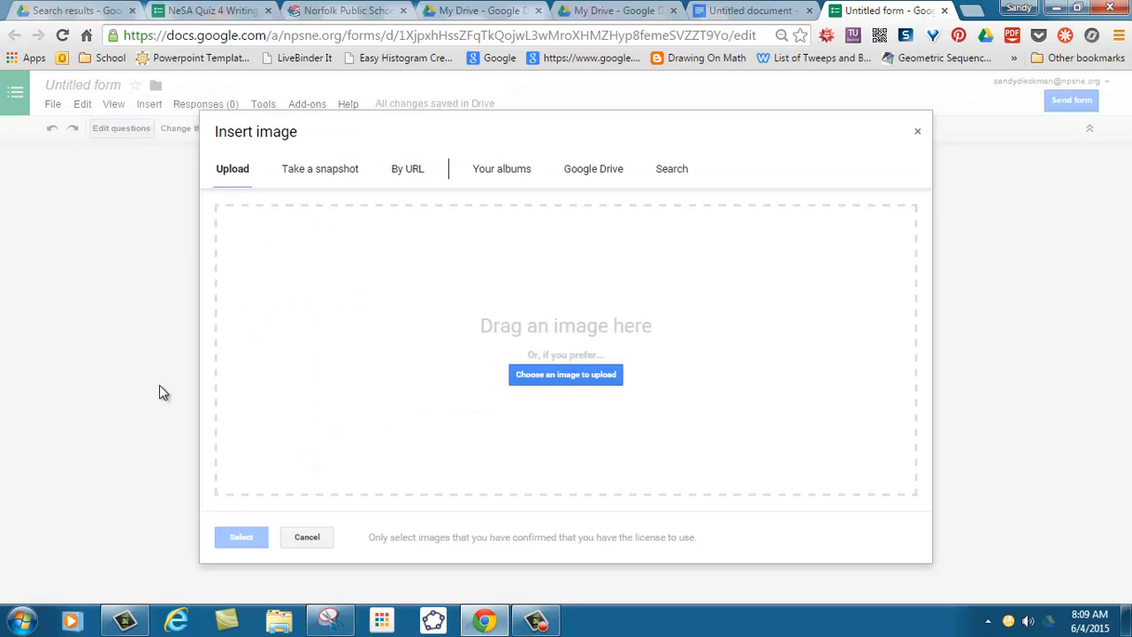
click(589, 377)
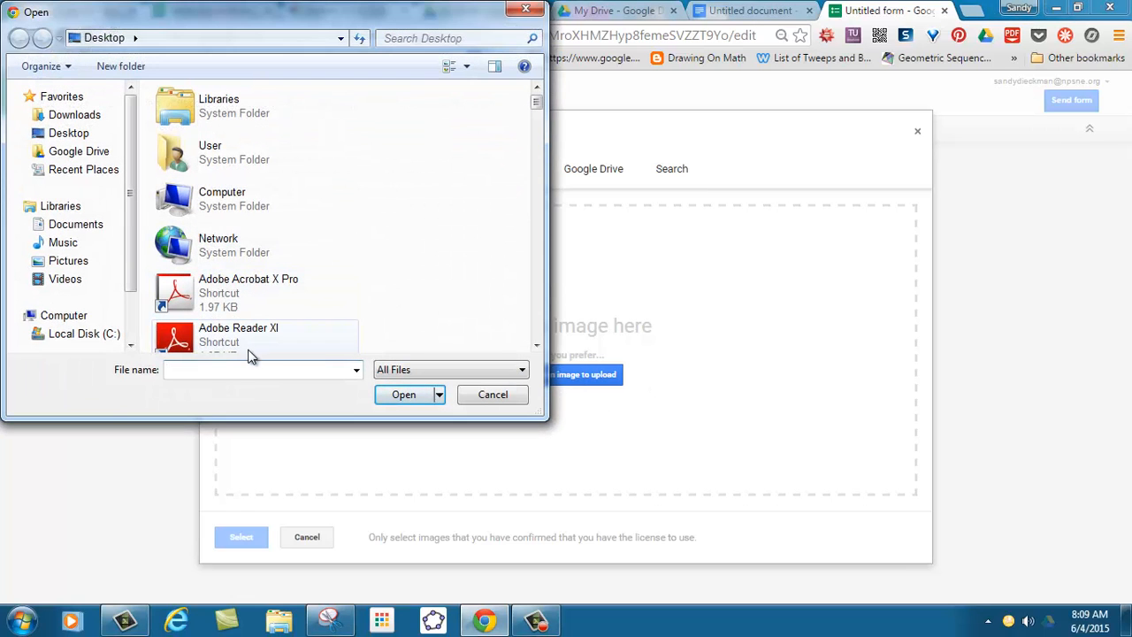
click(69, 132)
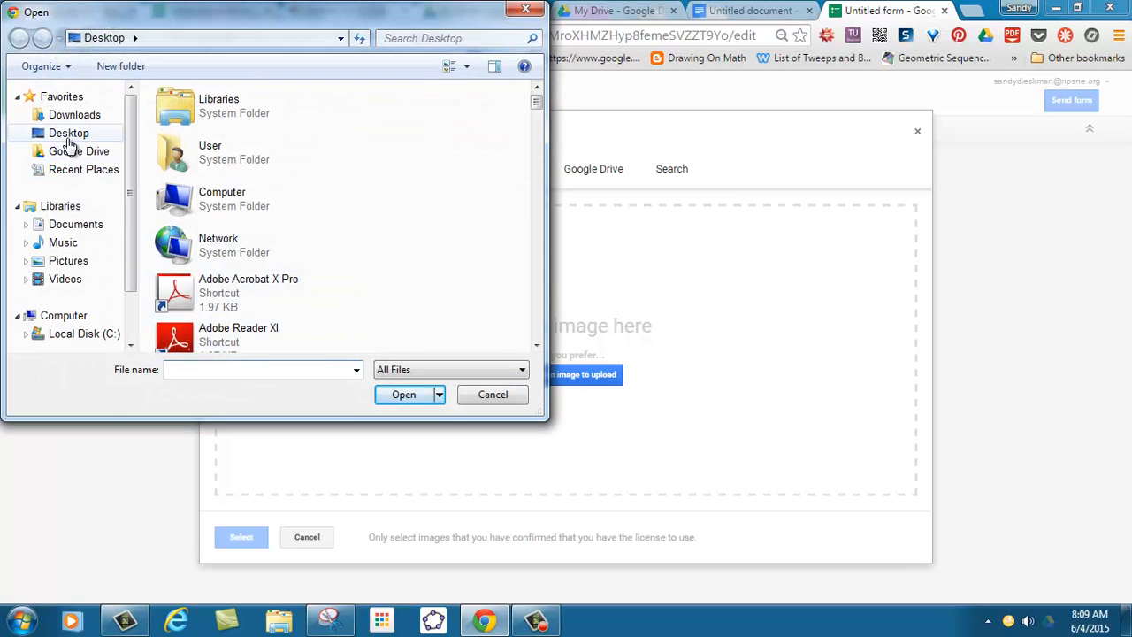
click(183, 369)
text(1)
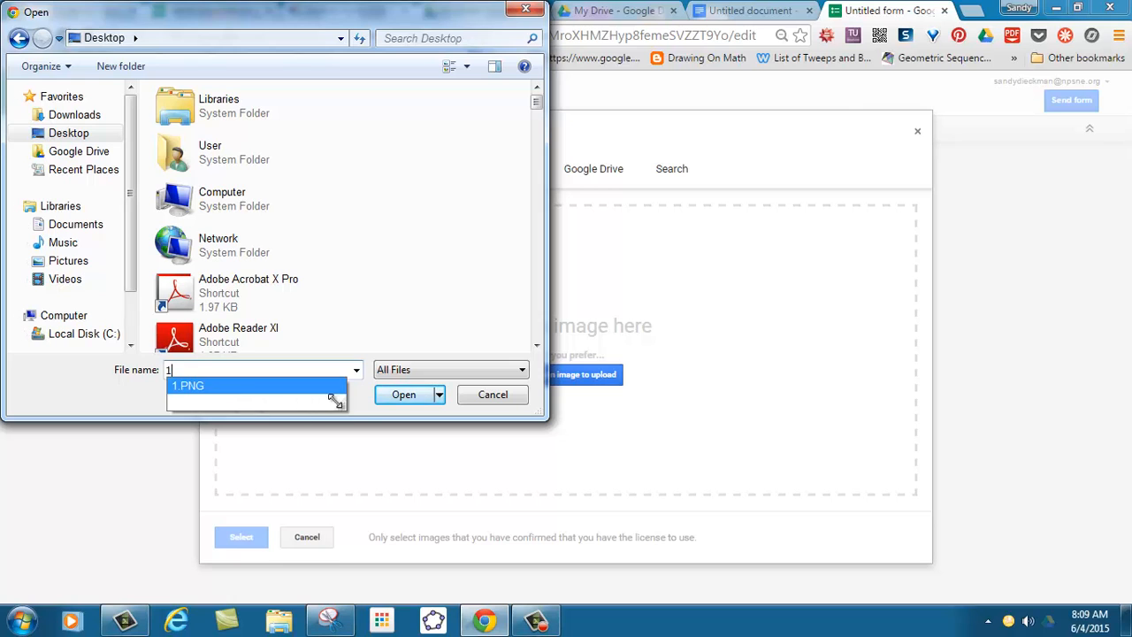
click(405, 396)
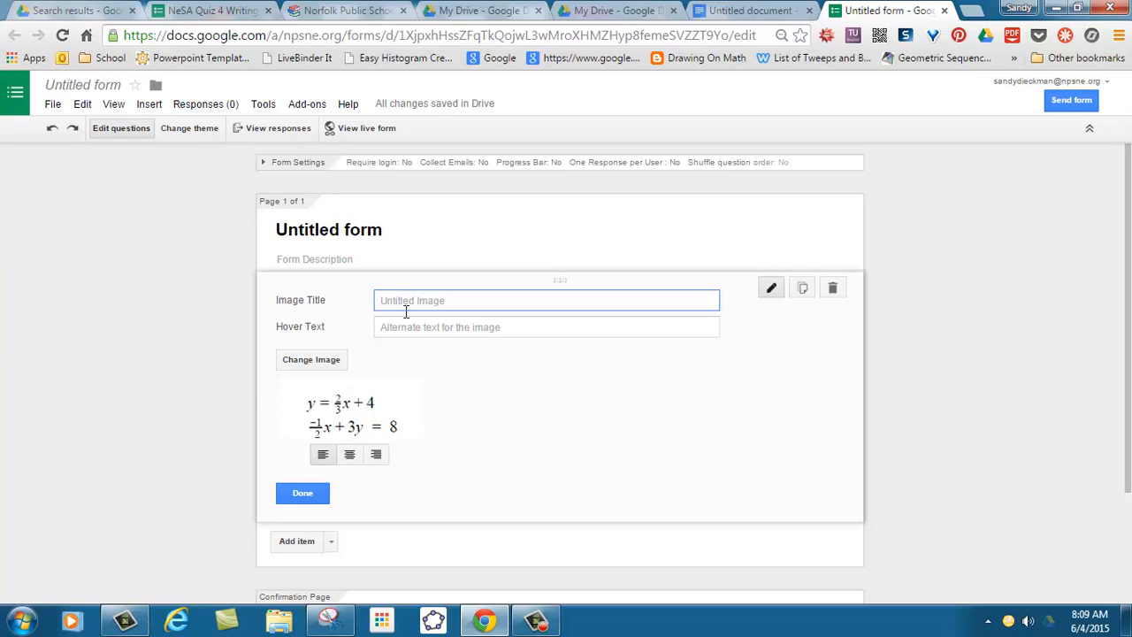
- Title the inserted image "Question #1 Solve this system of Equations" and finish editing the image item
text(Question )
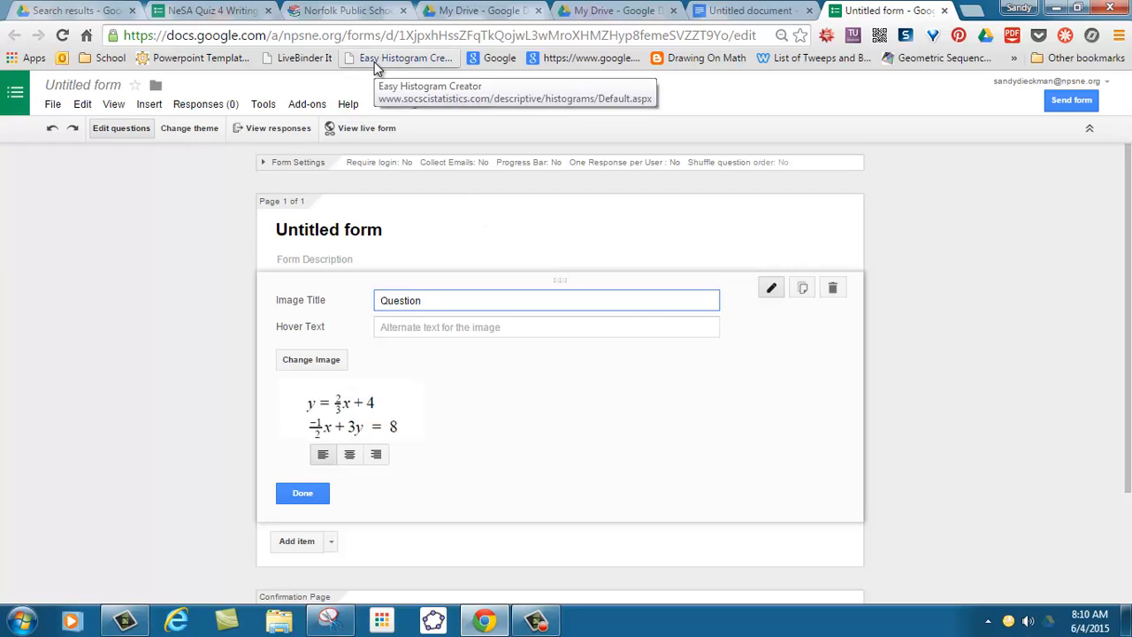
text(#1)
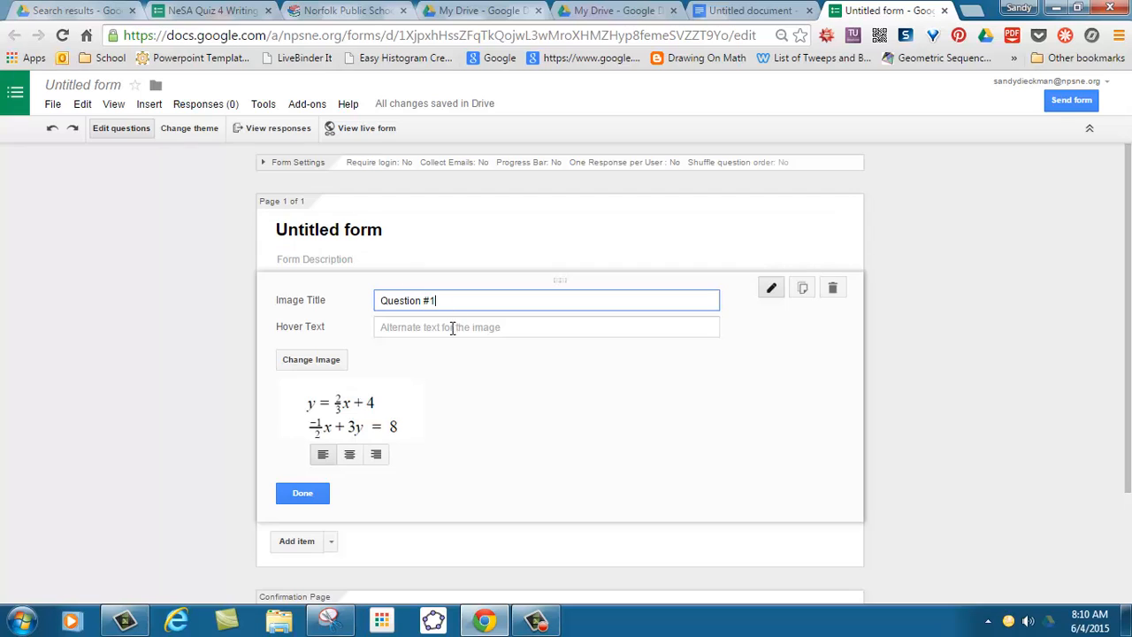
text( Solve this system of Equatio)
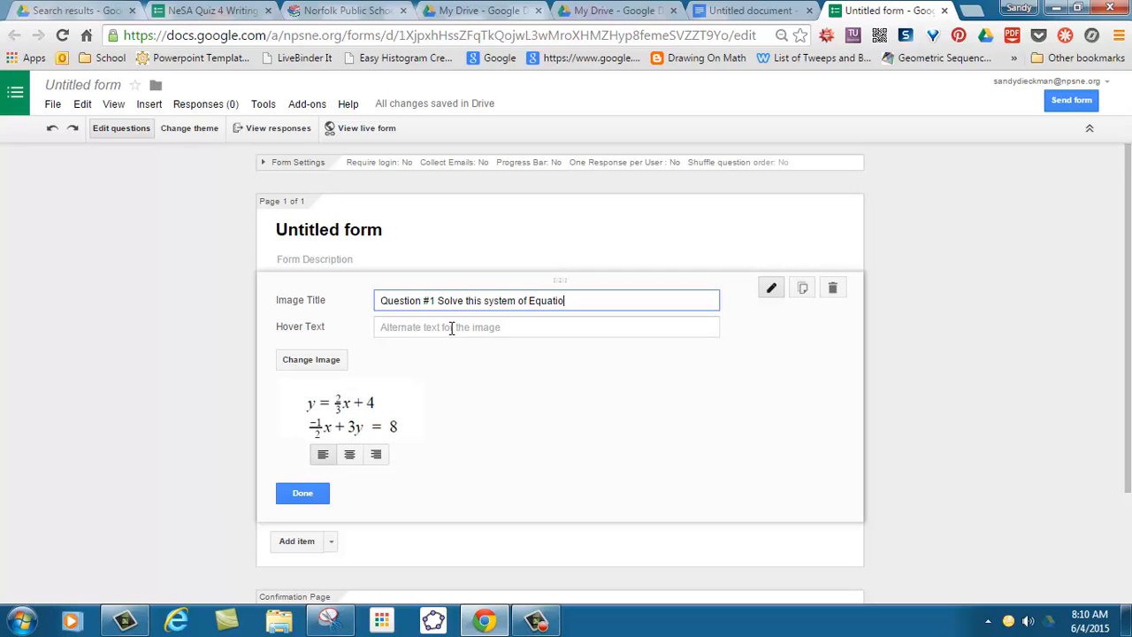
text(ns)
click(314, 496)
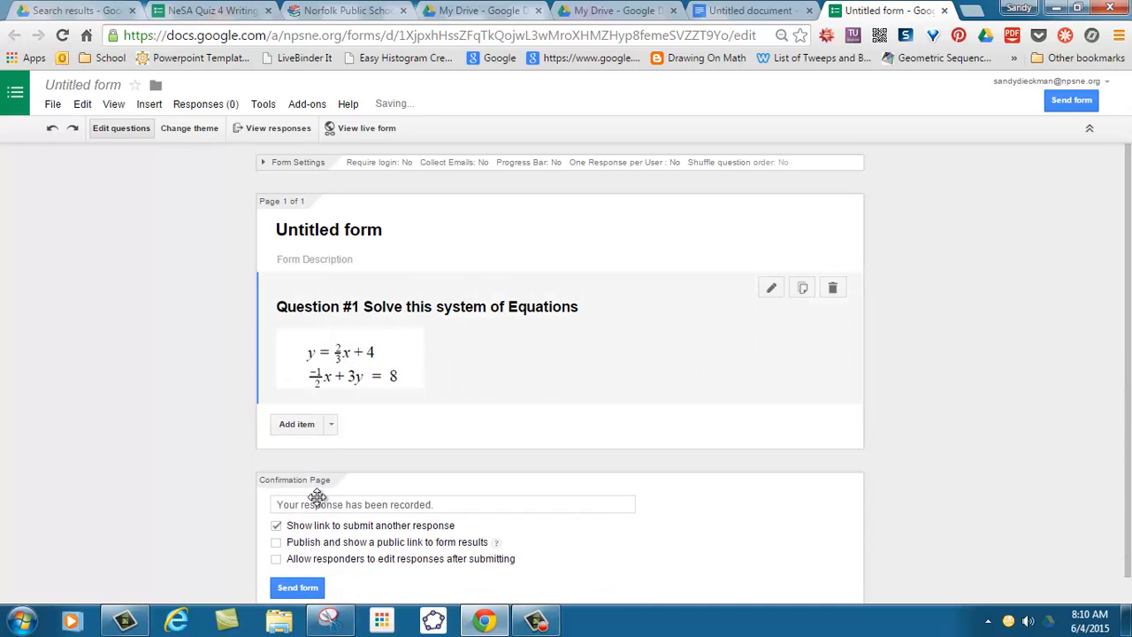
- Add a multiple choice question below the image, titled "Question #1 Choose the best answer"
click(332, 426)
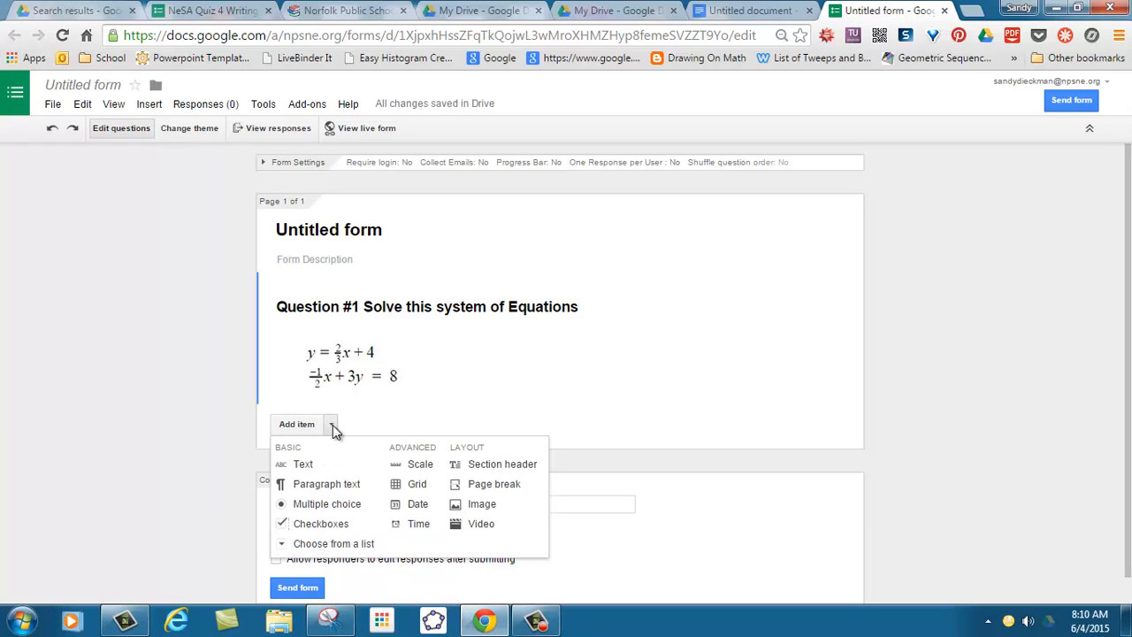
click(328, 505)
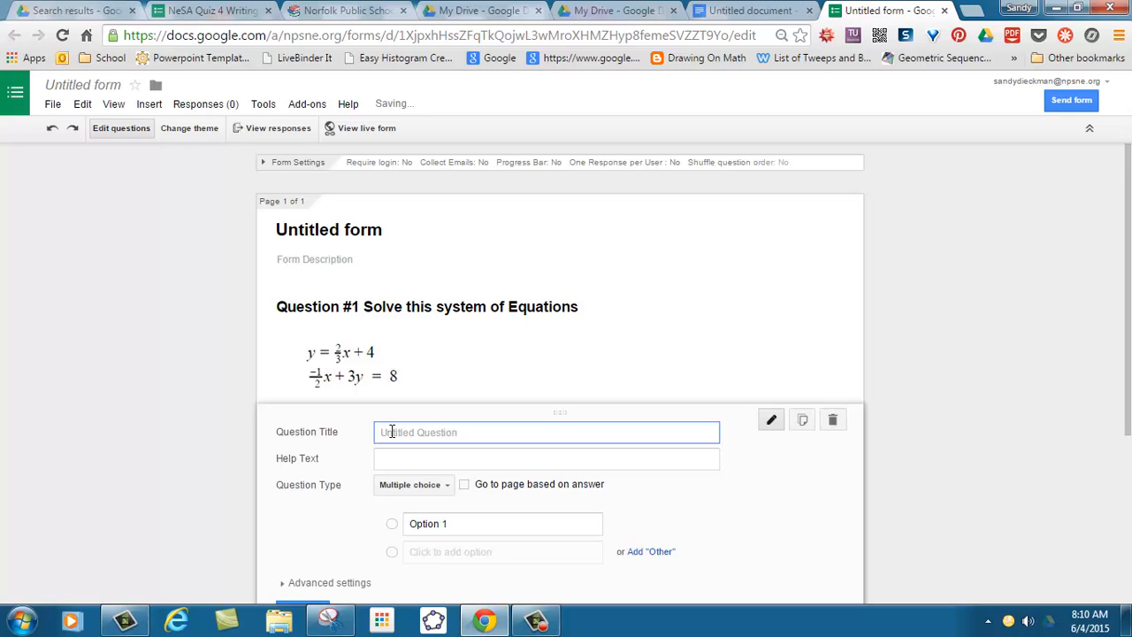
text(Questi)
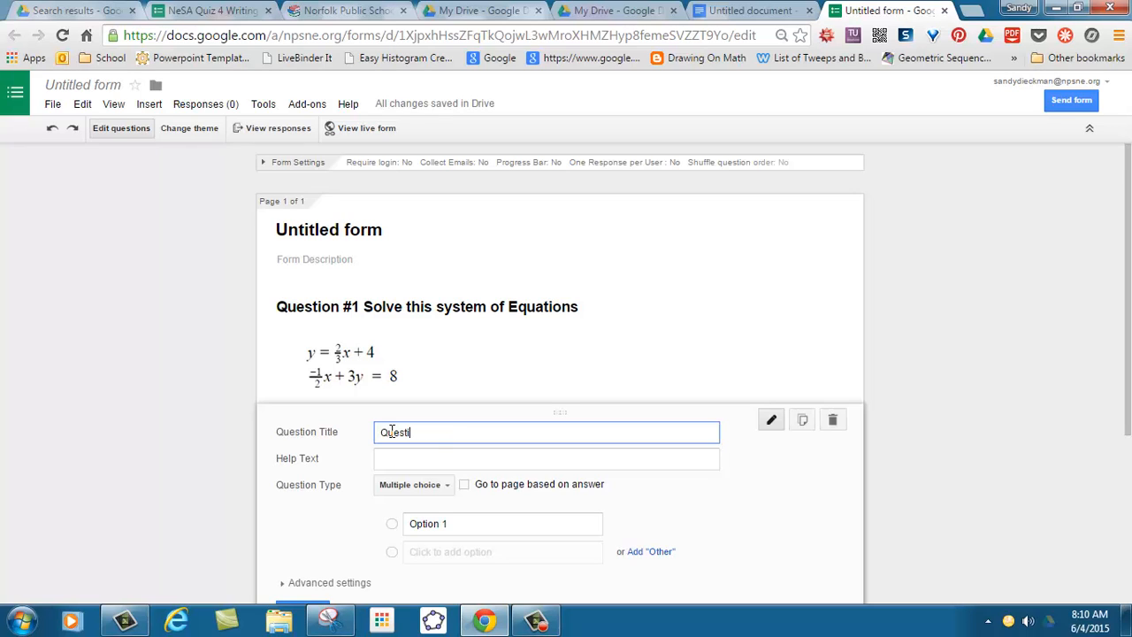
text(on #1 Choose the best answer)
- Enter (-1,2) and (3.5) as the first two answer options, add a third with its default text, and finish the question
click(450, 525)
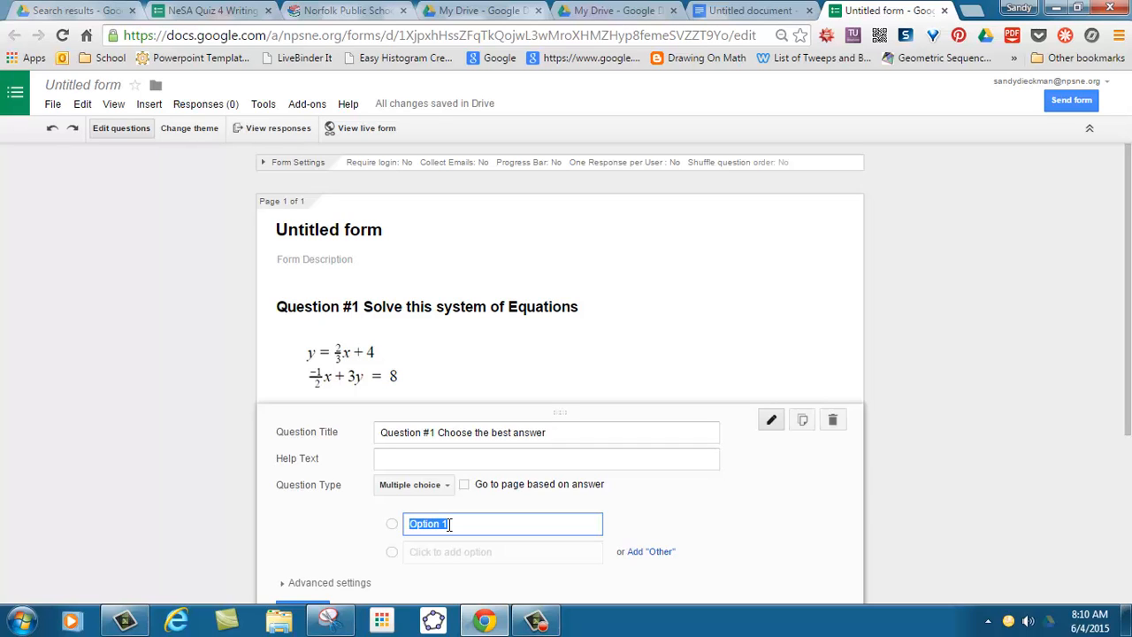
text((-1,2)
key(Return)
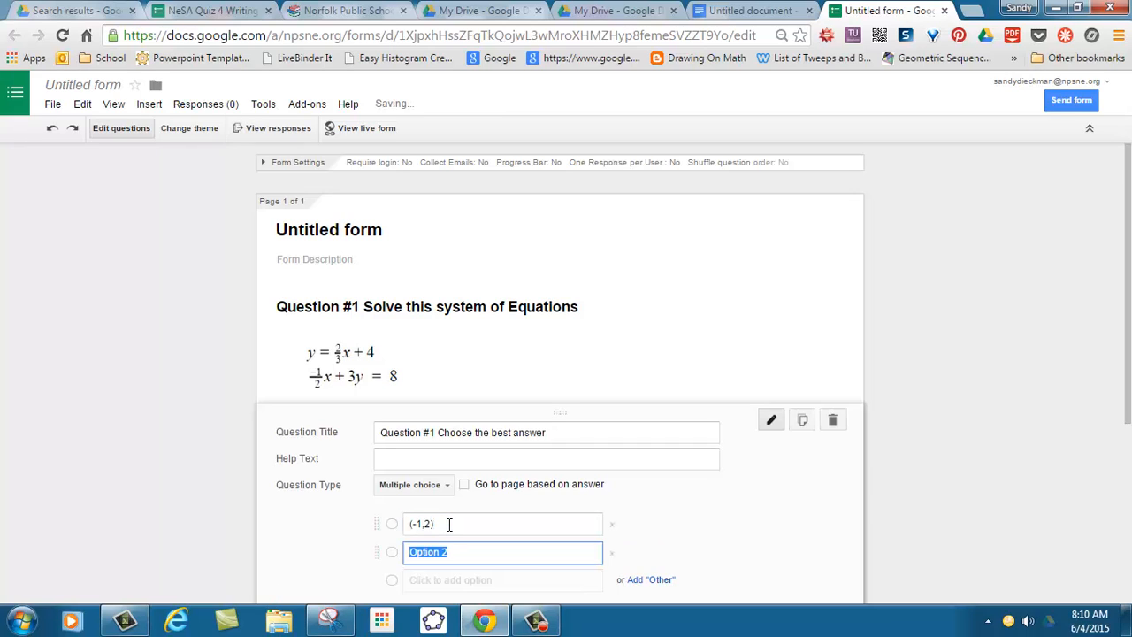
text((3,5)
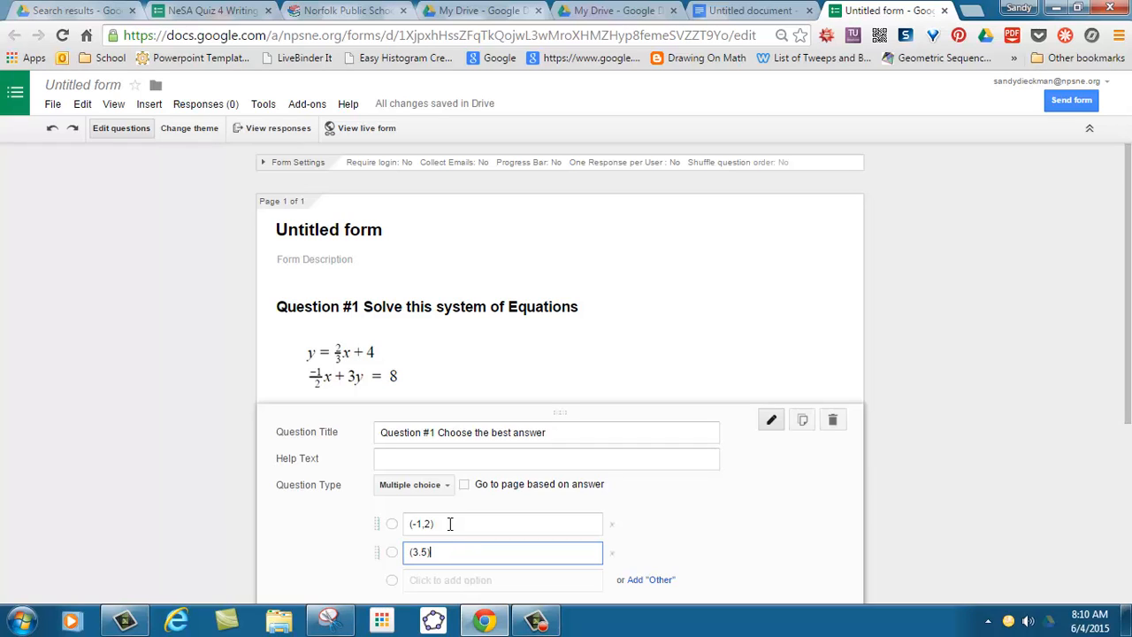
key(Return)
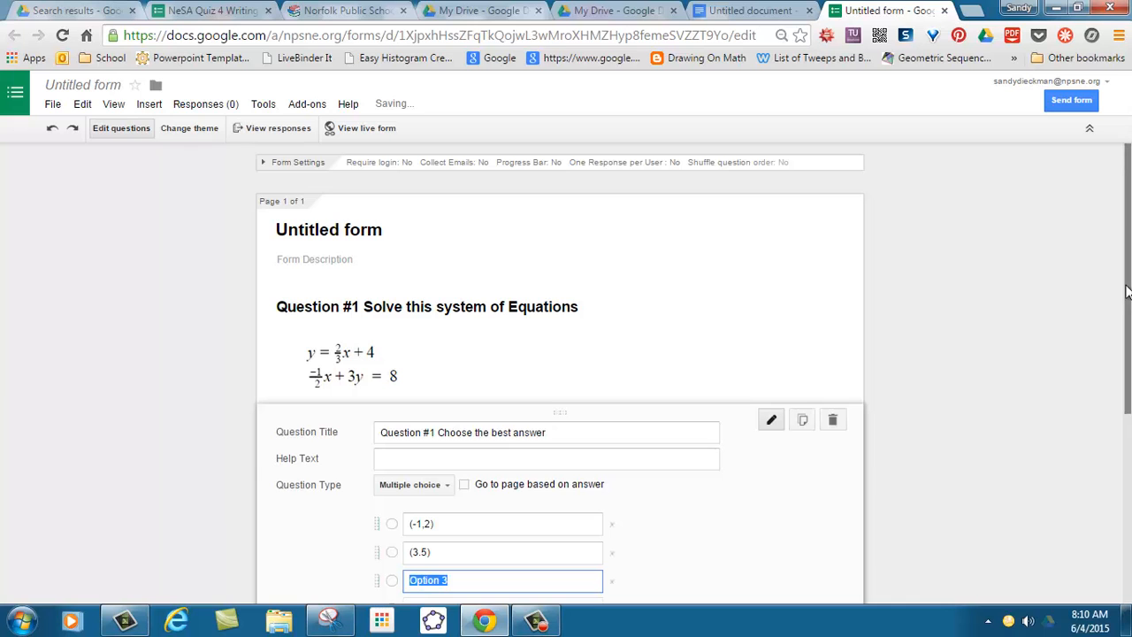
scroll(467, 531, down, 3)
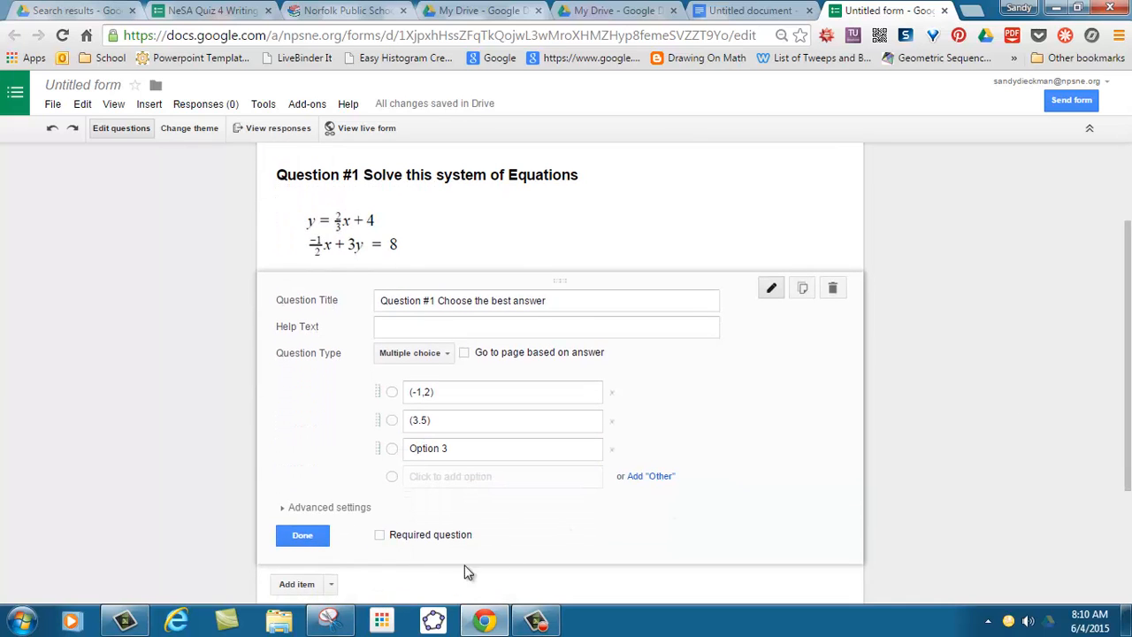
click(306, 539)
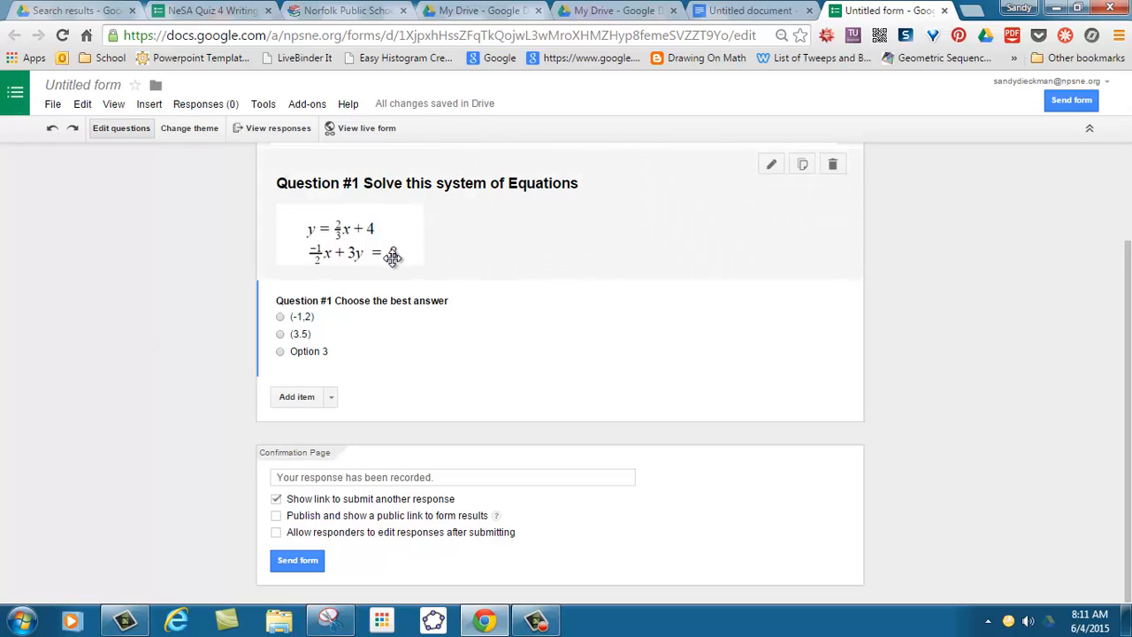
- Search Google in a new browser tab for "multiple choice question on system of equations"
click(974, 14)
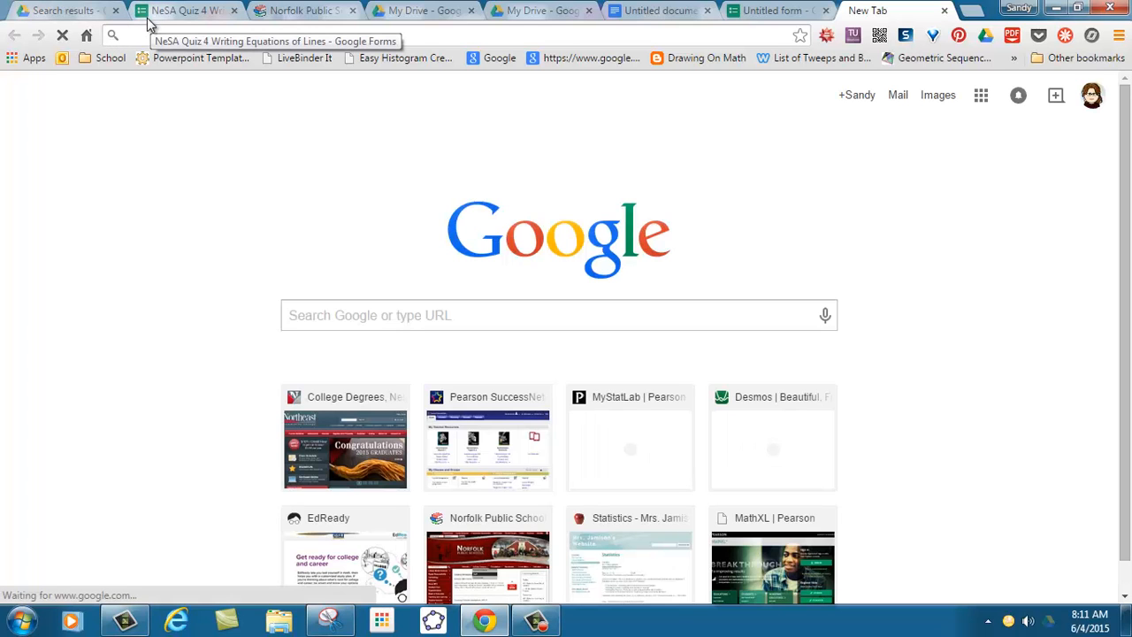
click(374, 313)
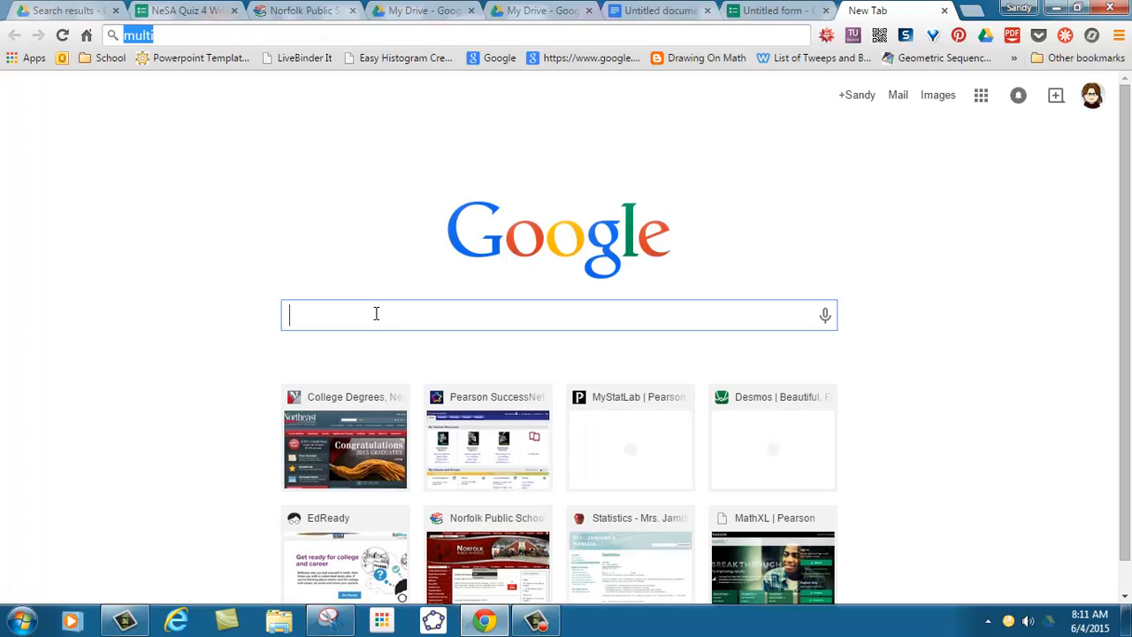
text(multiple)
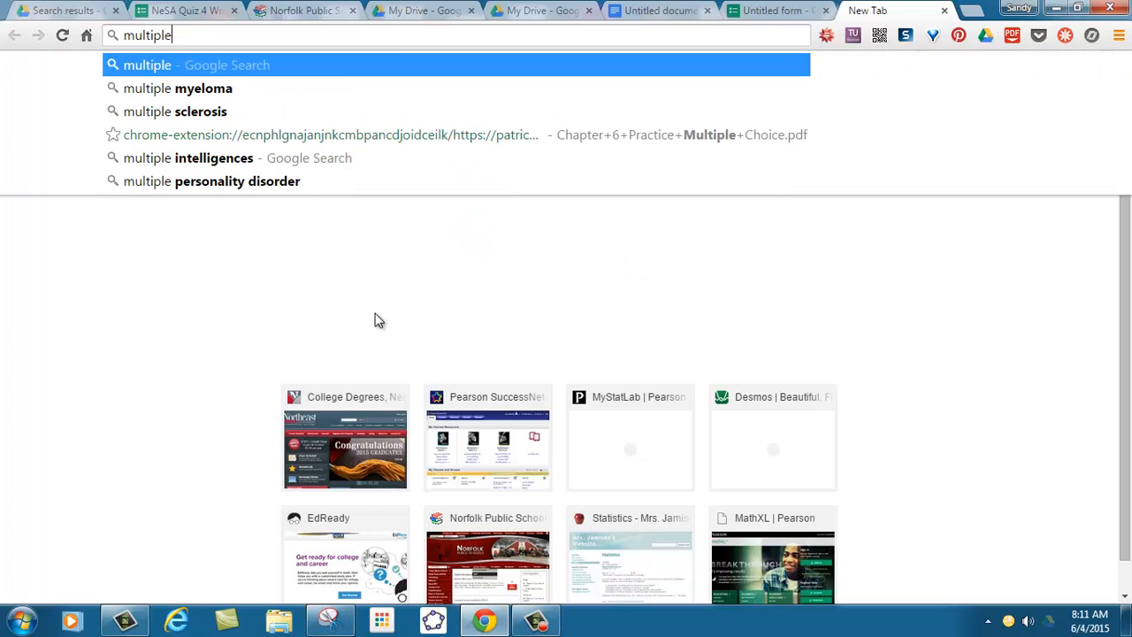
text( choice quesion)
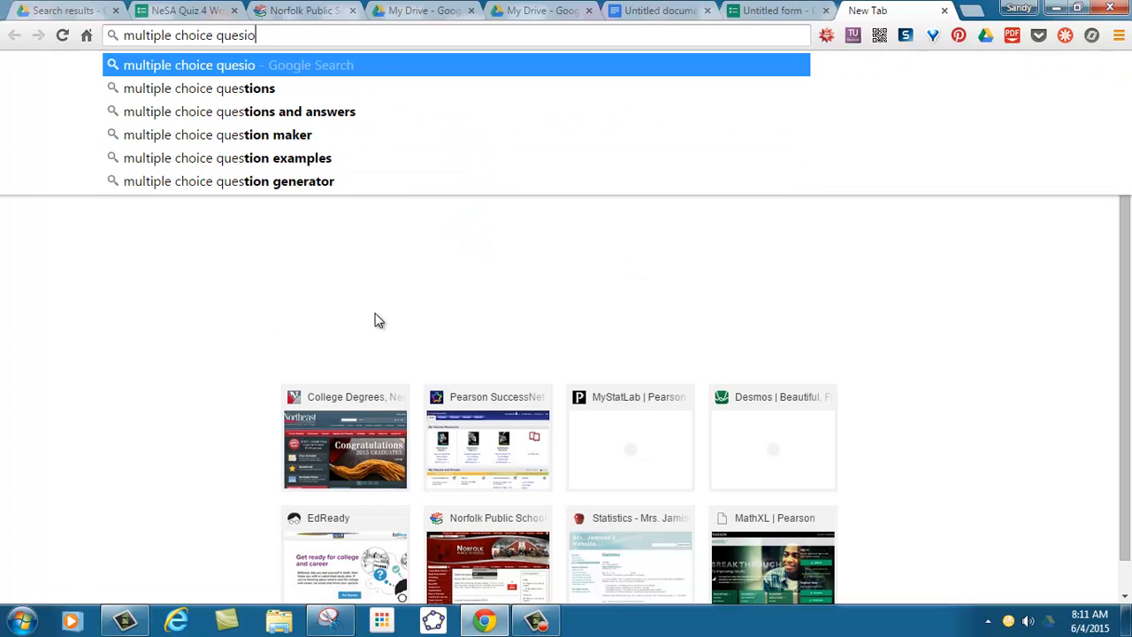
key(BackSpace)
key(BackSpace)
key(BackSpace)
text(tion )
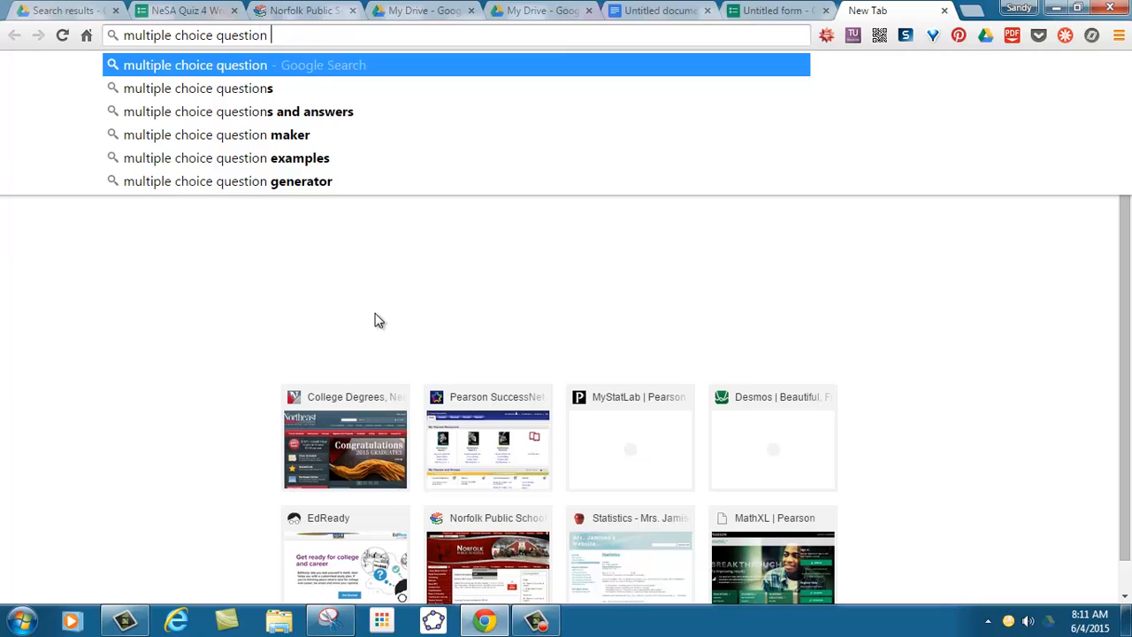
text(on syst)
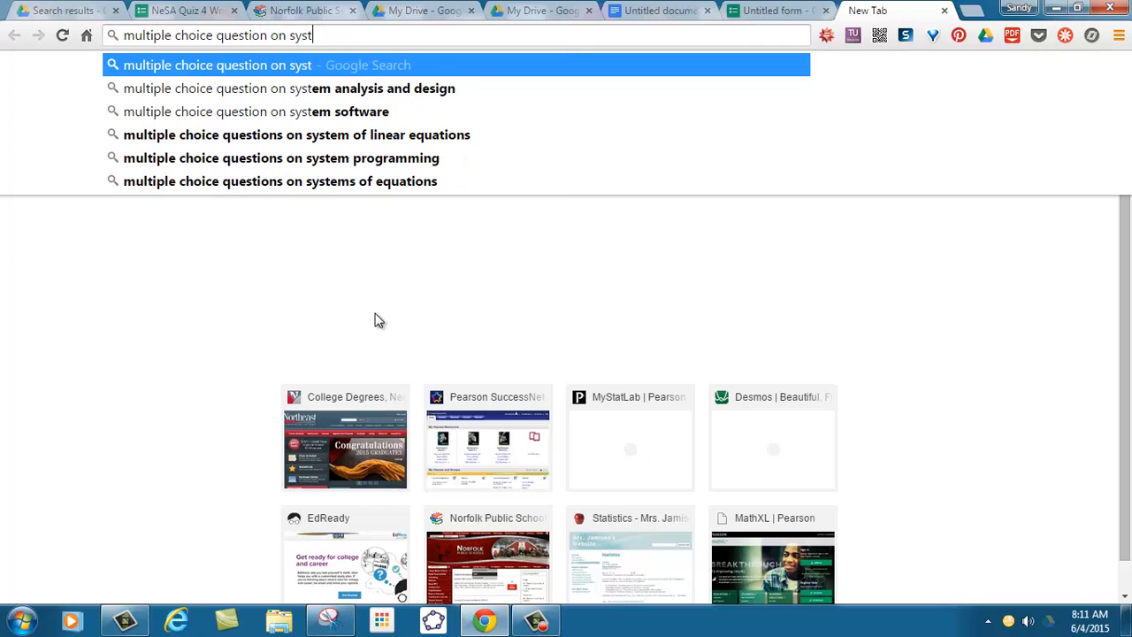
text(em of equations)
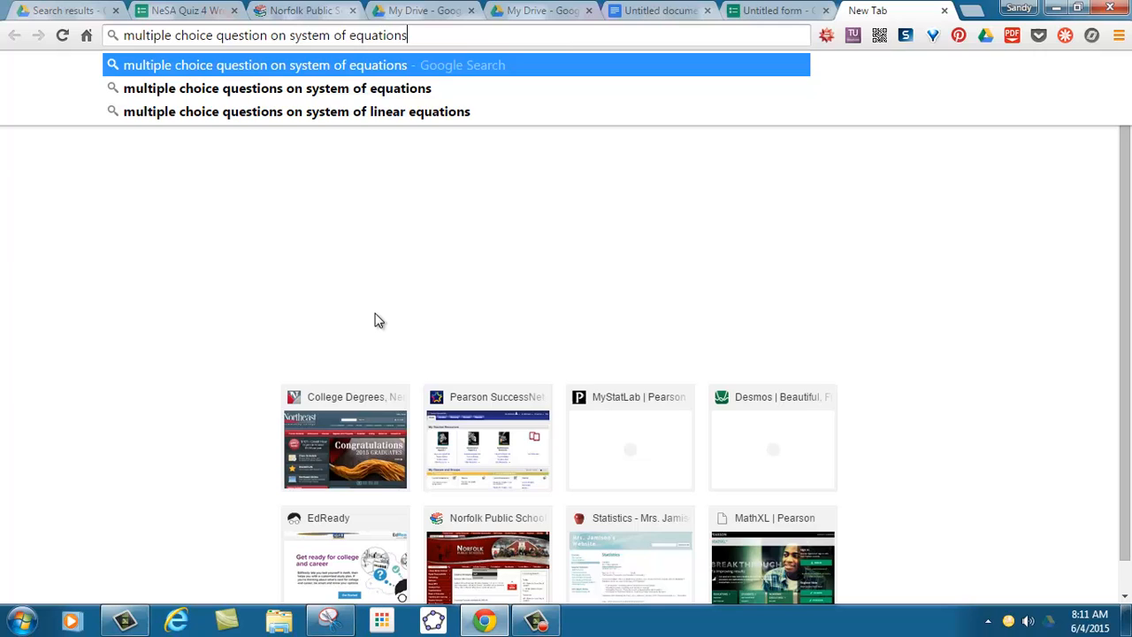
key(Escape)
key(Return)
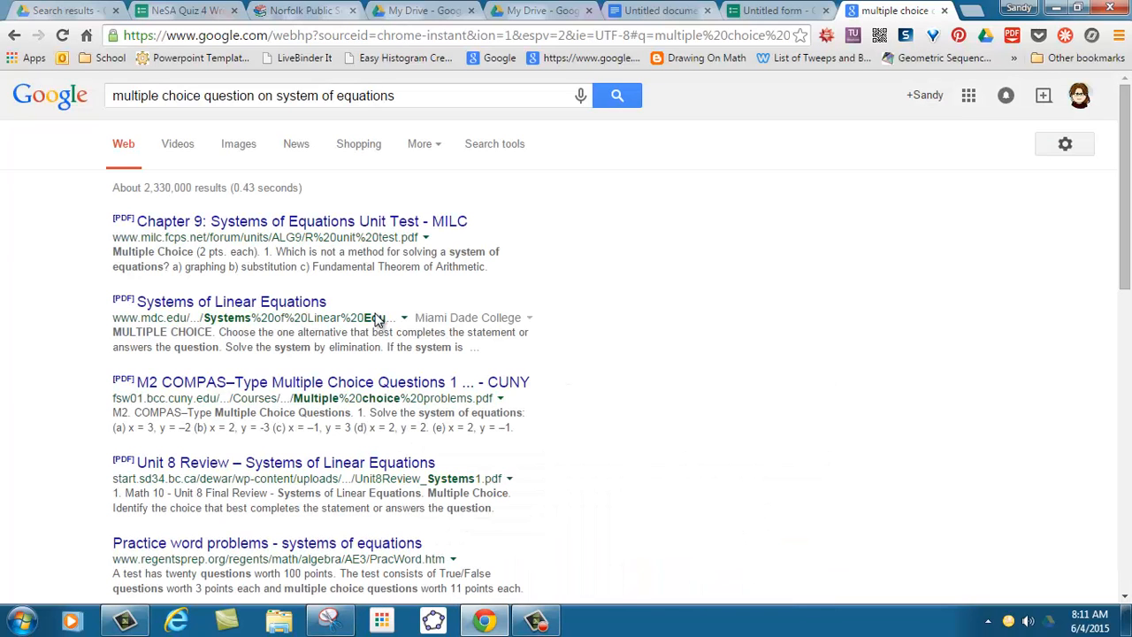
- Open the Chapter 9 Systems of Equations Unit Test PDF and capture question 4 with its answer choices using Snipping Tool
click(247, 223)
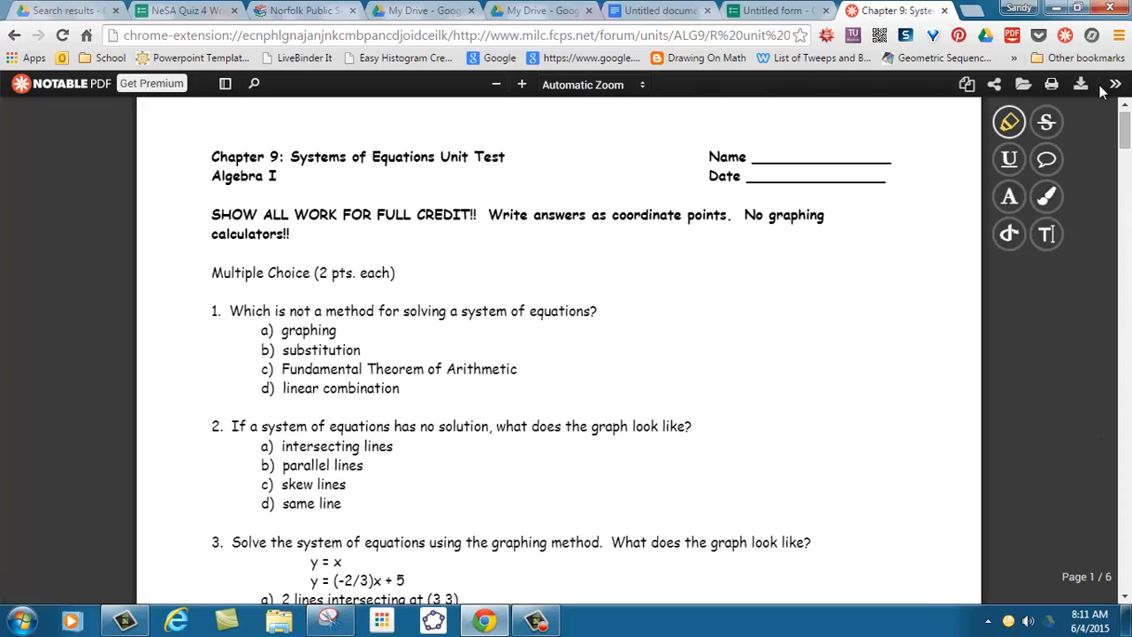
drag(1125, 132, 1125, 164)
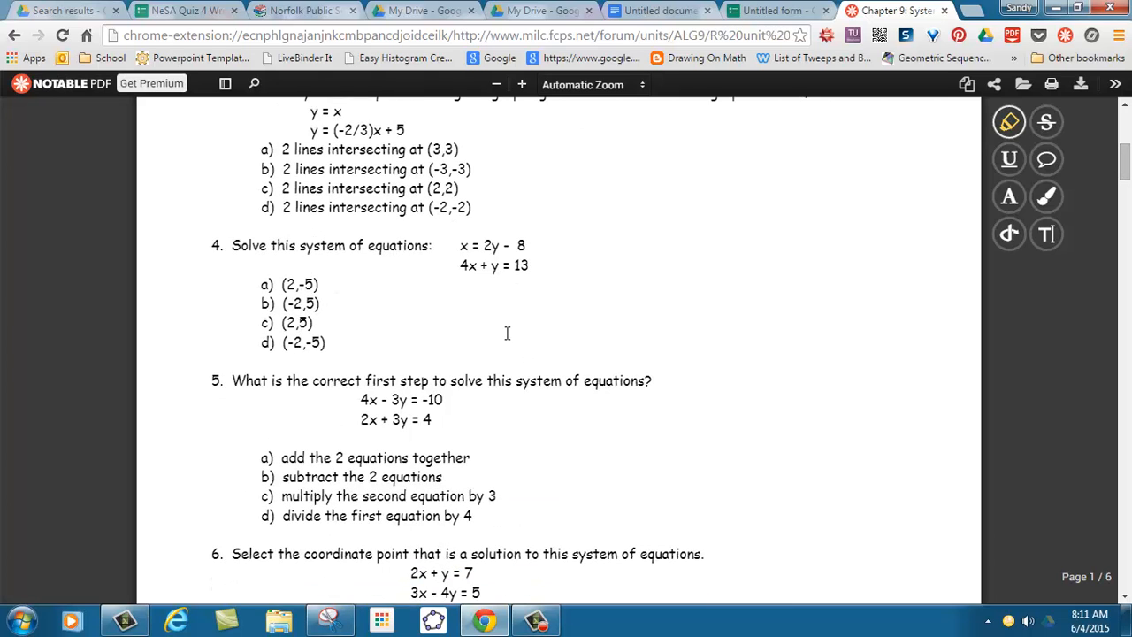
click(329, 621)
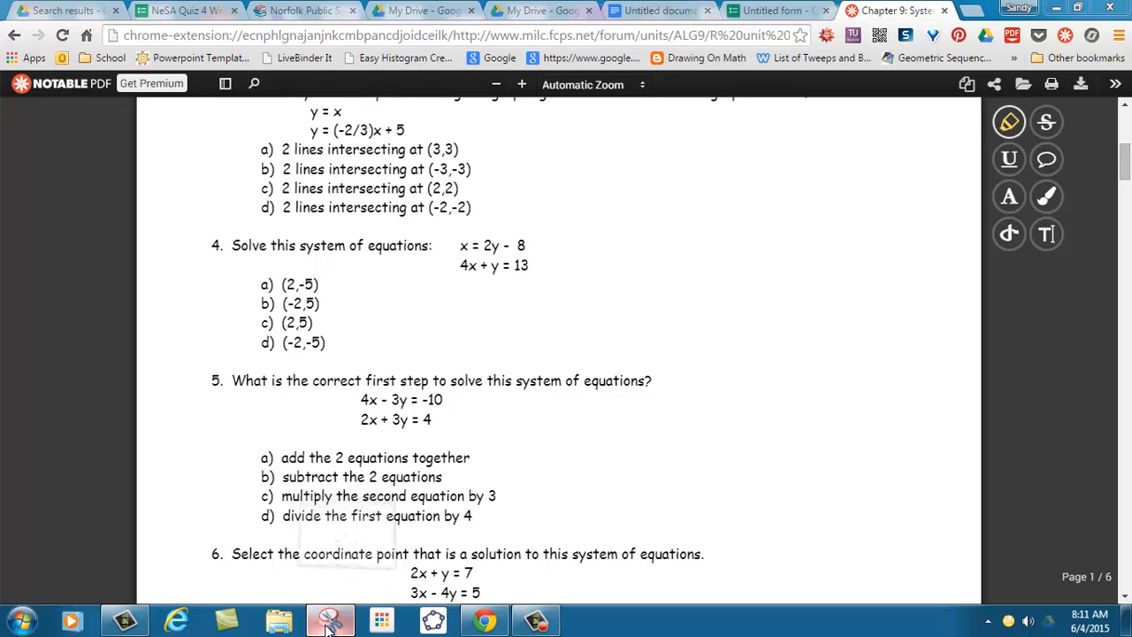
click(234, 147)
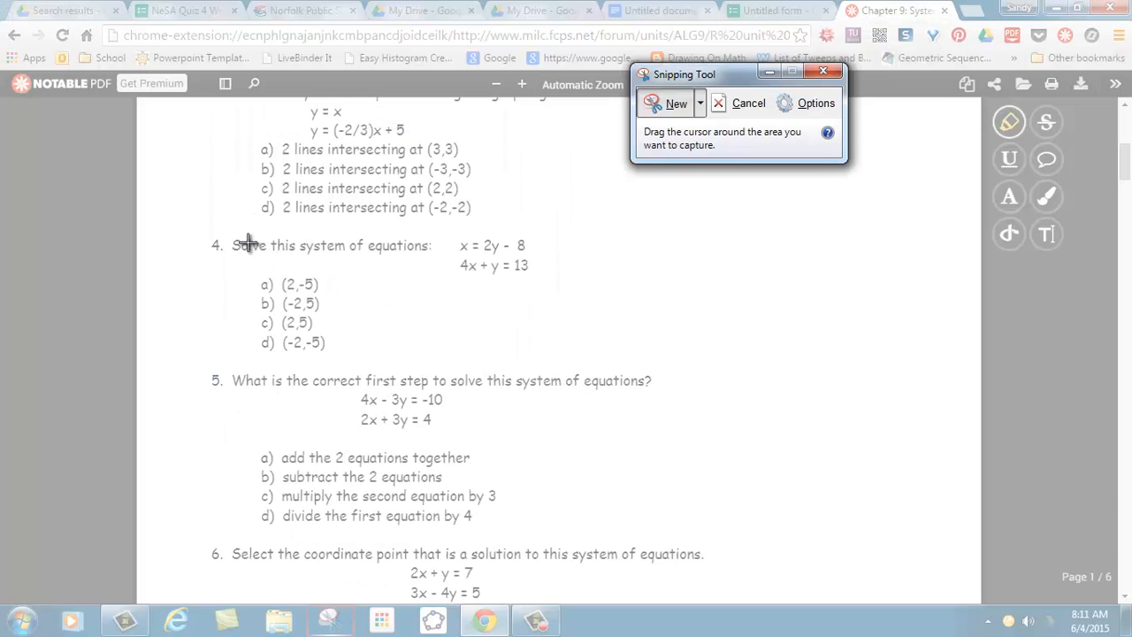
drag(224, 225, 603, 364)
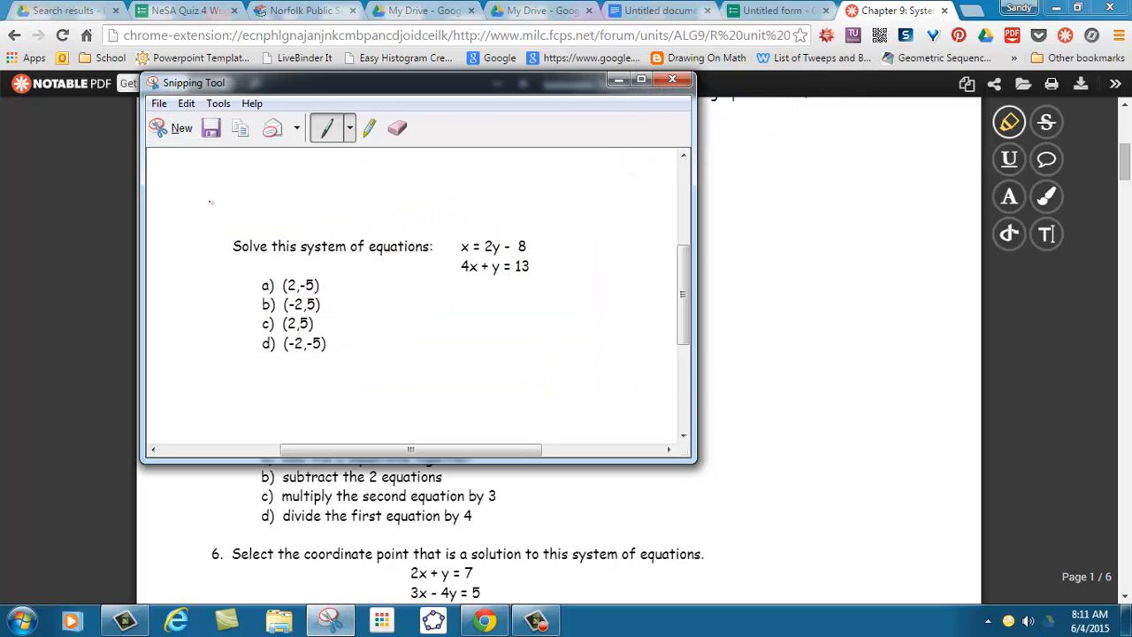
- Save the question 4 snip to the Desktop as a PNG named 2
click(159, 104)
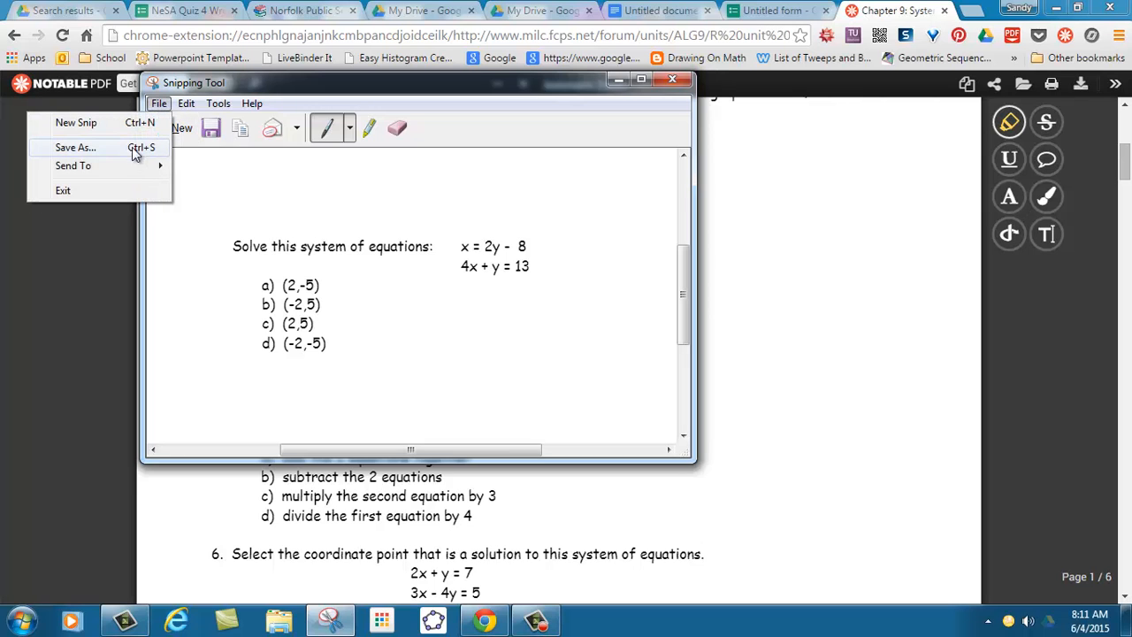
click(76, 148)
text(2)
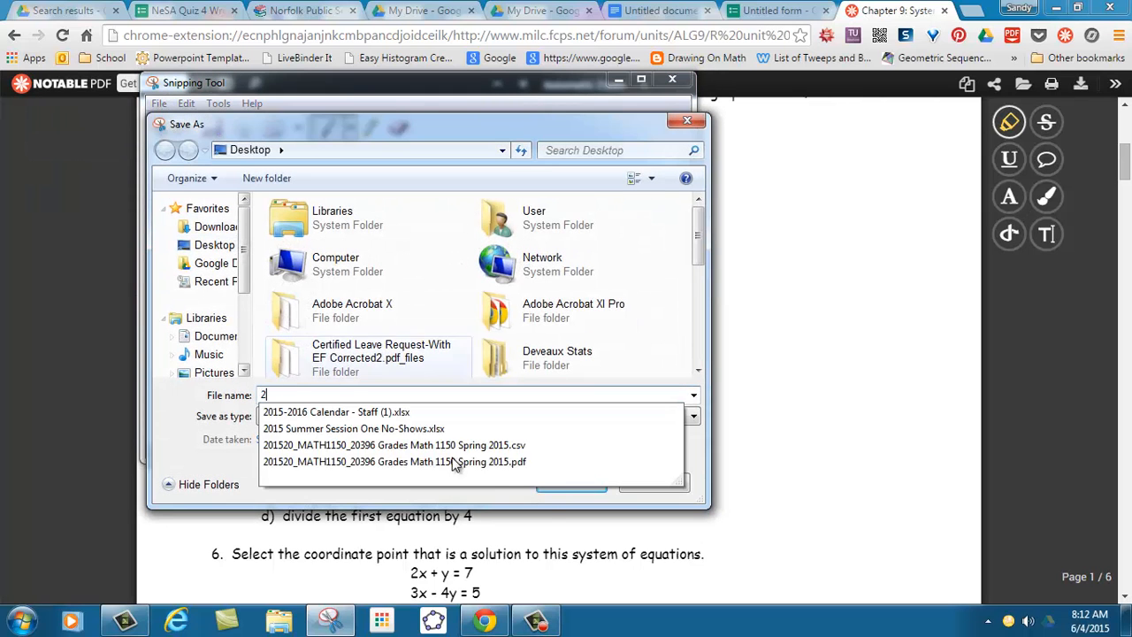
click(836, 372)
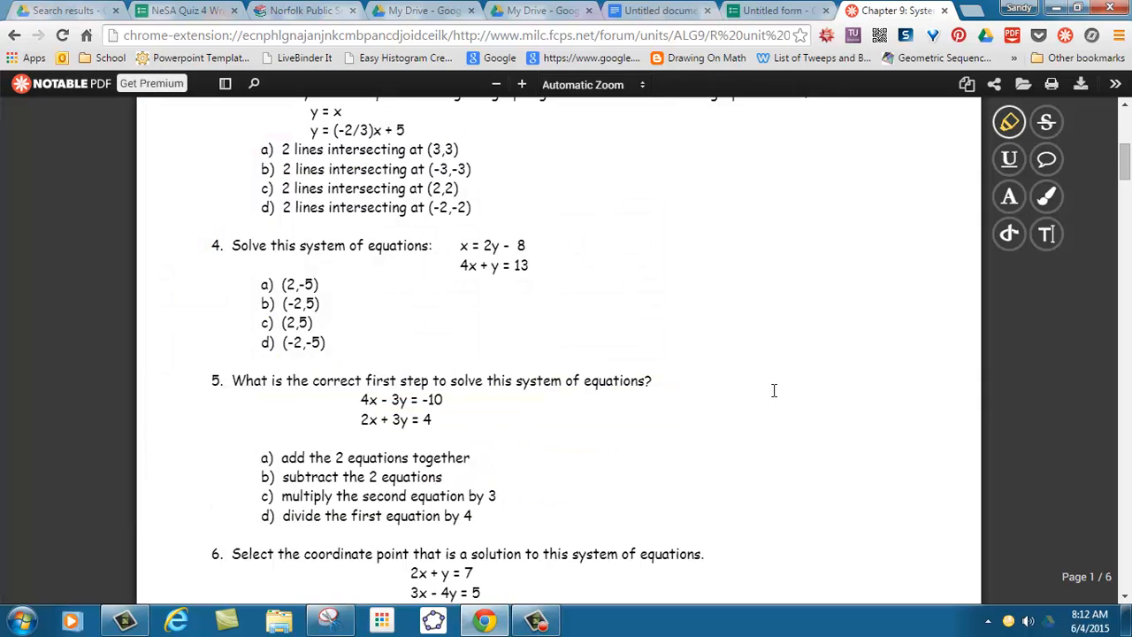
click(329, 621)
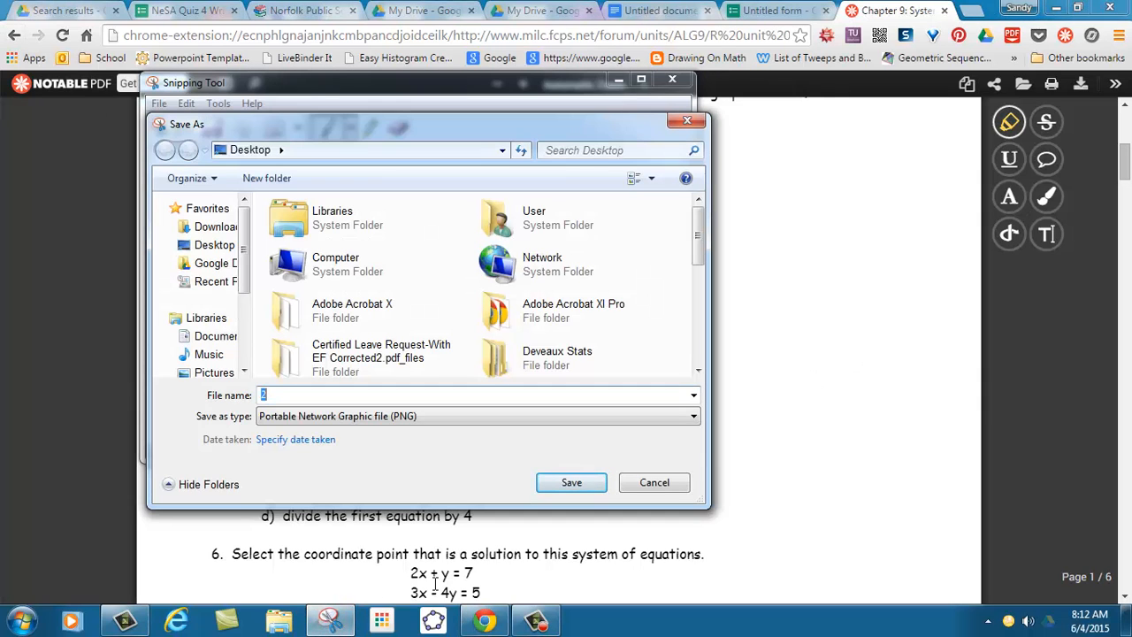
click(573, 488)
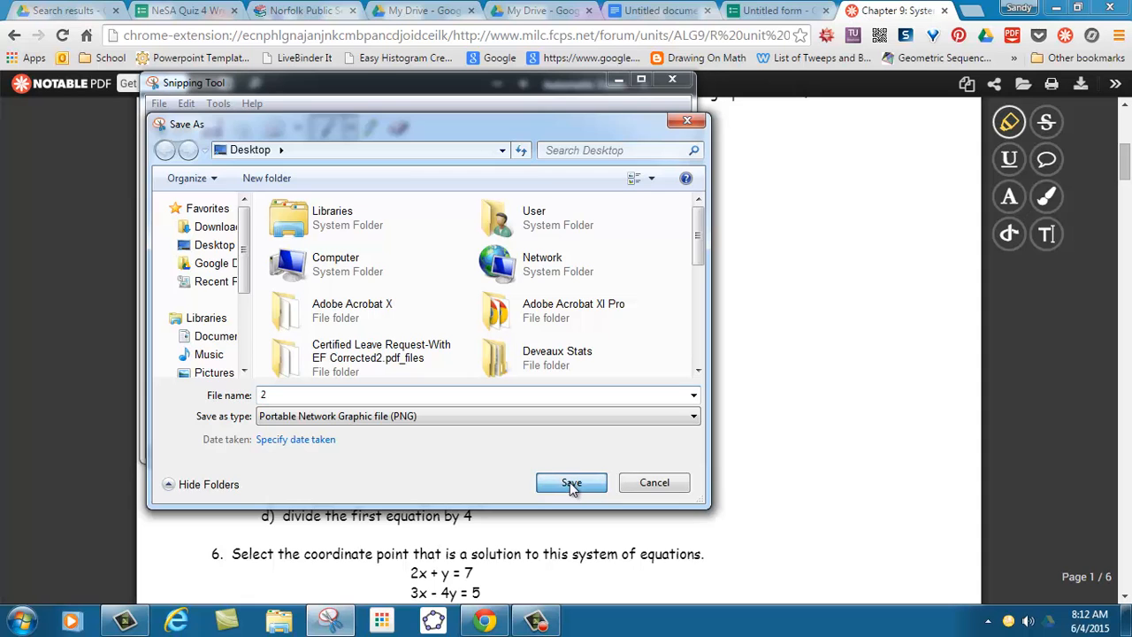
- Return to the untitled form and insert the image 2.PNG from the Desktop below Question #1
click(768, 11)
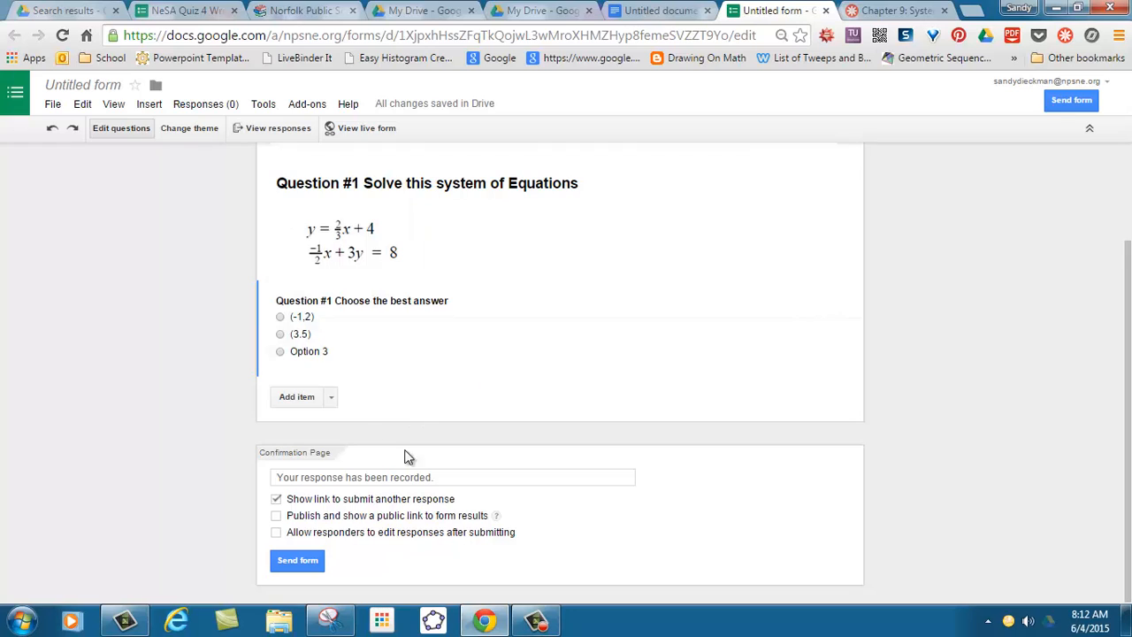
click(149, 104)
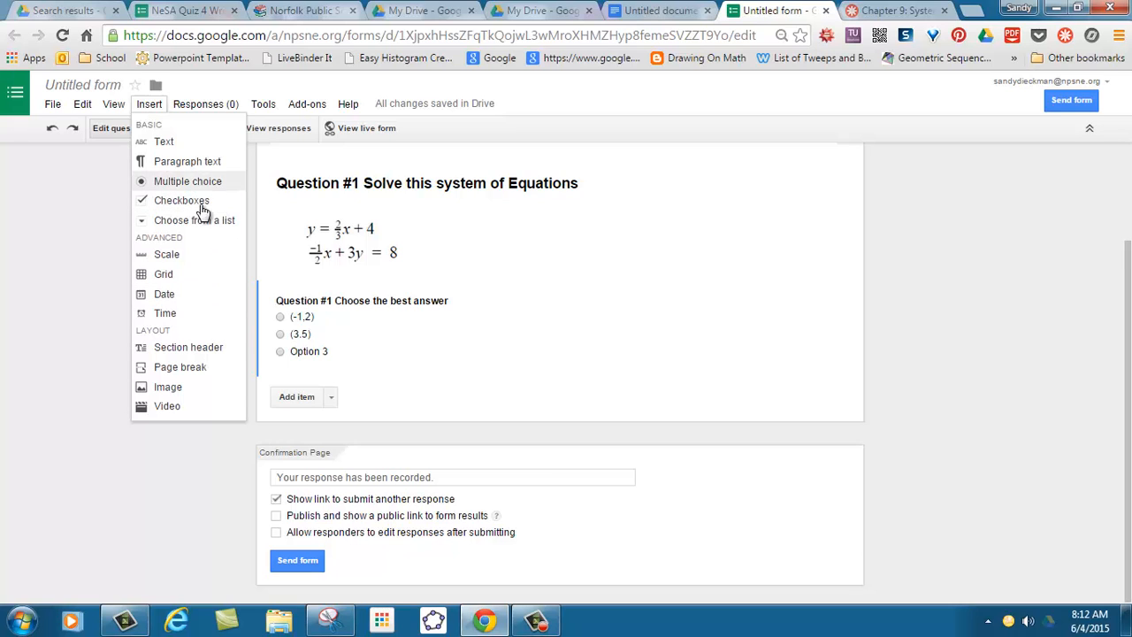
click(182, 389)
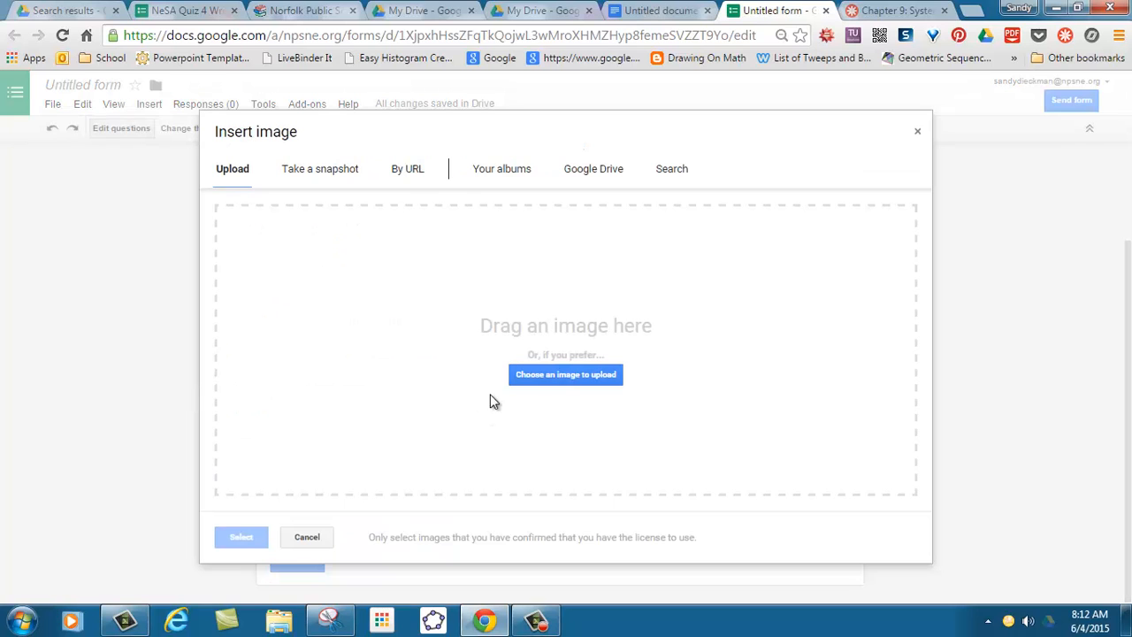
click(535, 387)
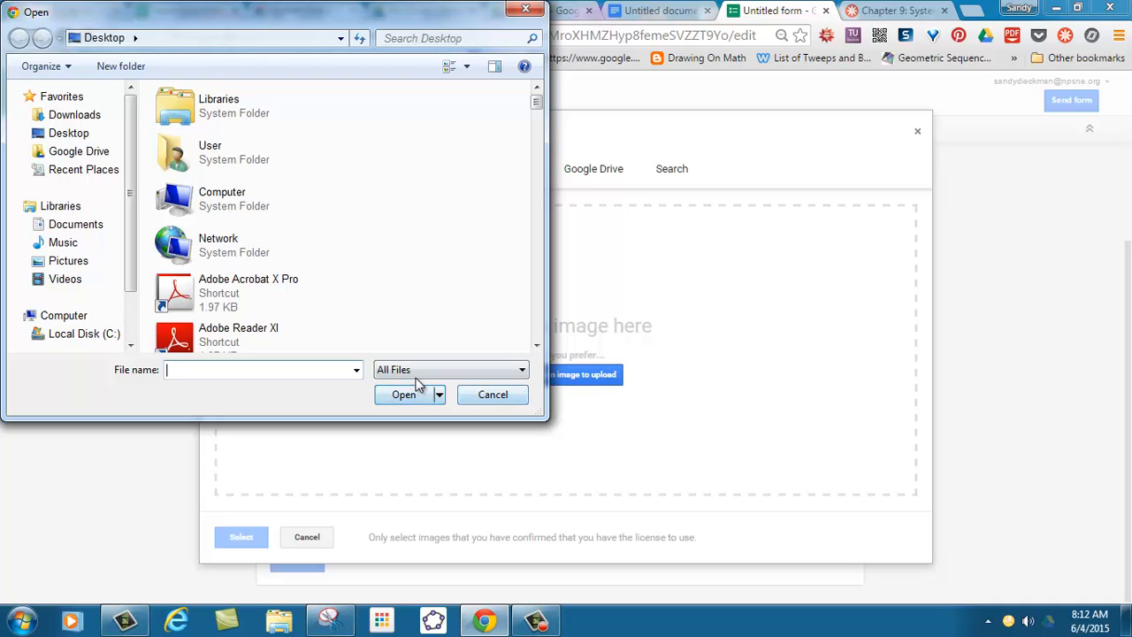
text(2)
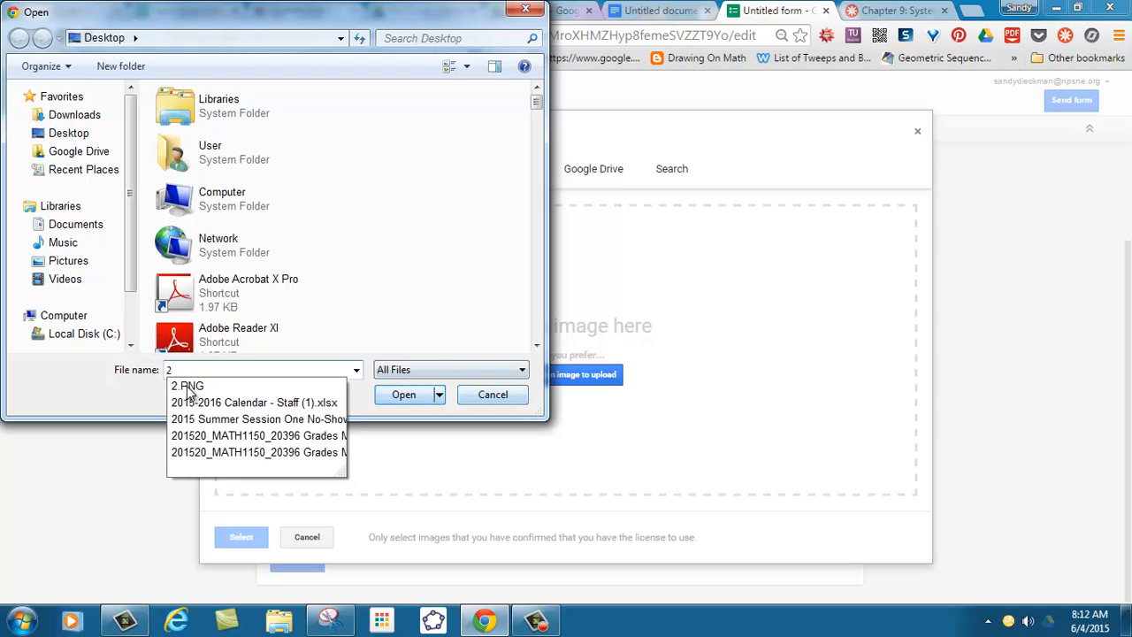
click(331, 388)
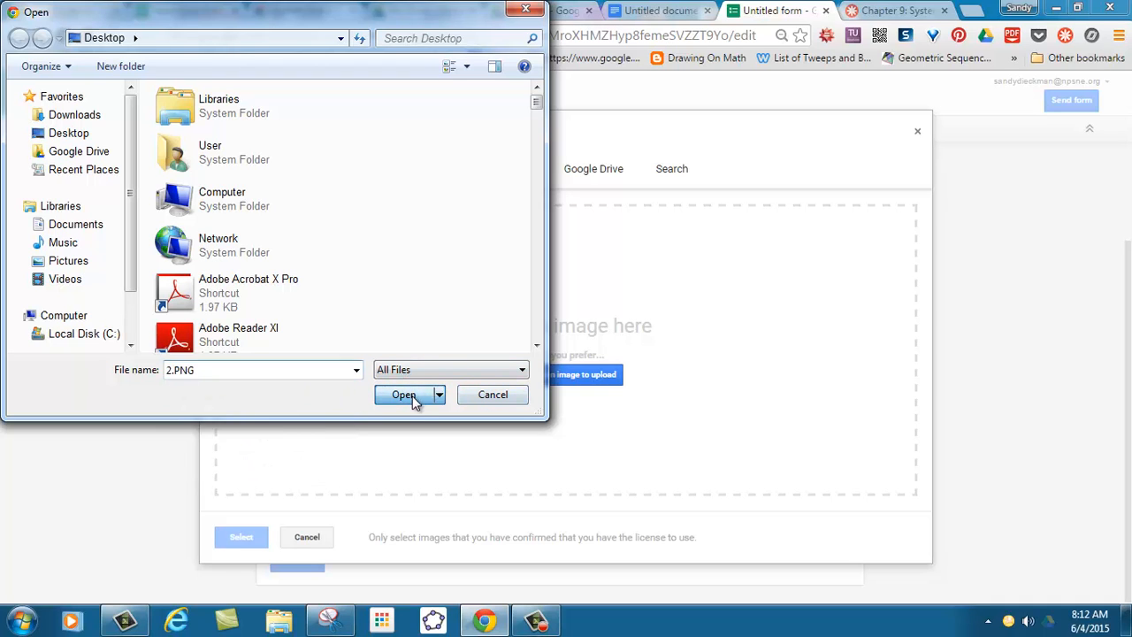
click(408, 395)
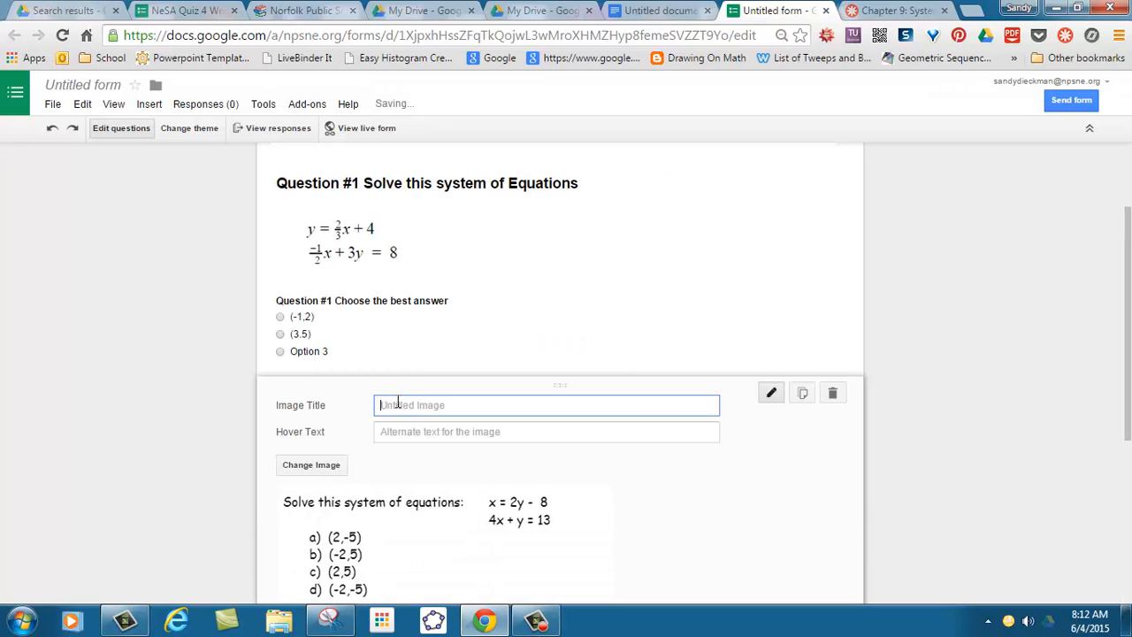
- Title the inserted image "Question #2 Solve this system of Equations"
click(396, 403)
text(Question #2)
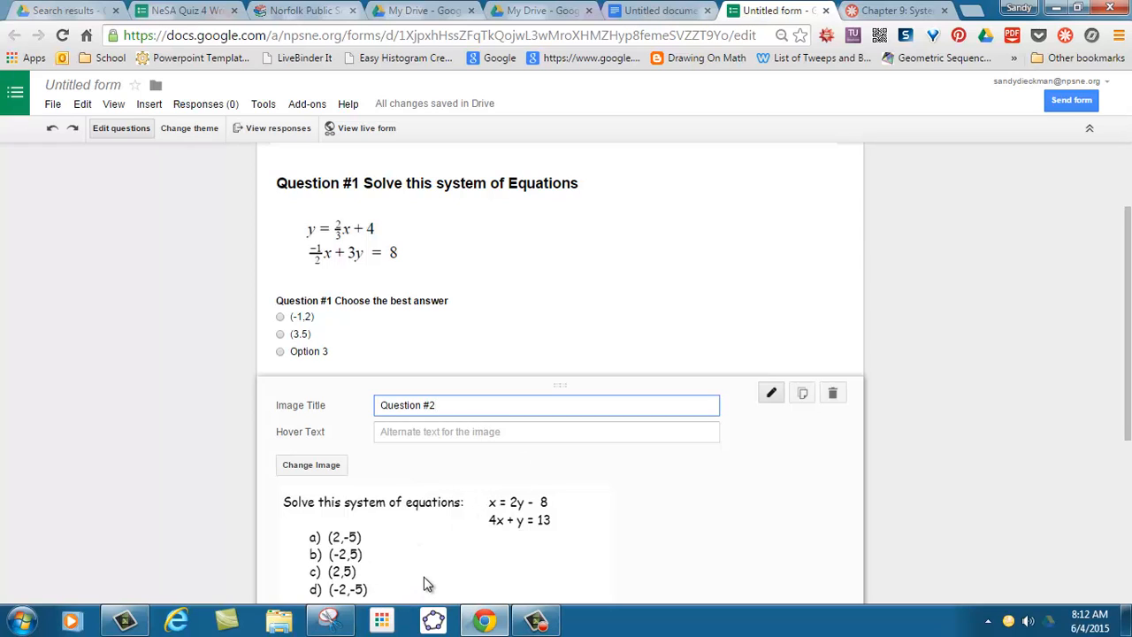
text(Solve this system of Equations)
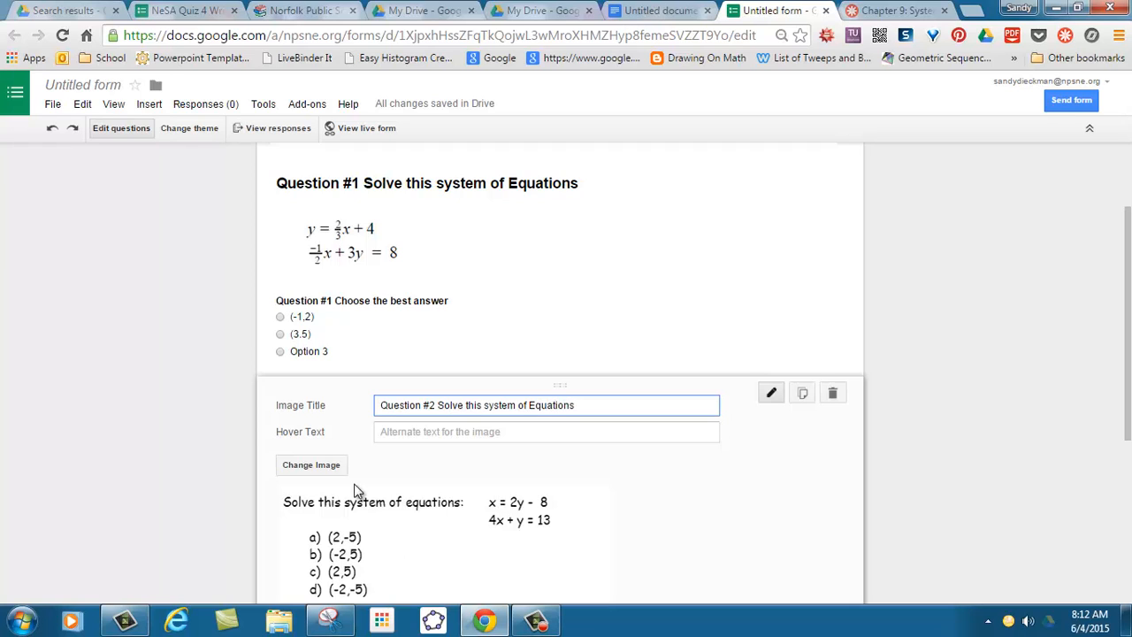
- Add a multiple choice item below the second image and title it "Question #2"
drag(1129, 382, 1129, 440)
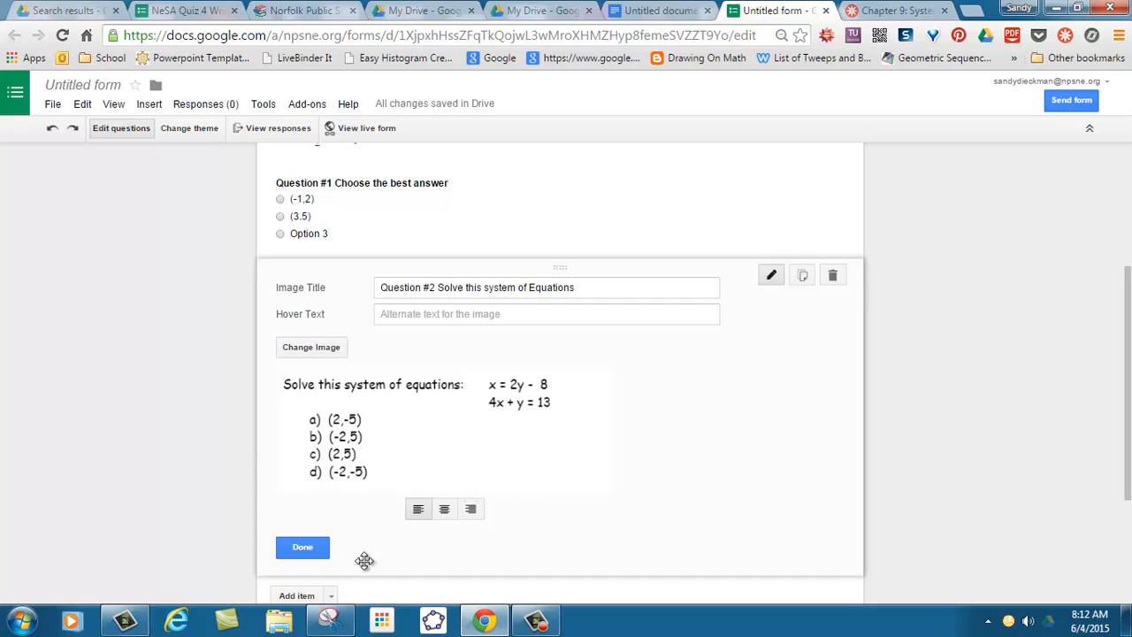
scroll(1130, 429, down, 1)
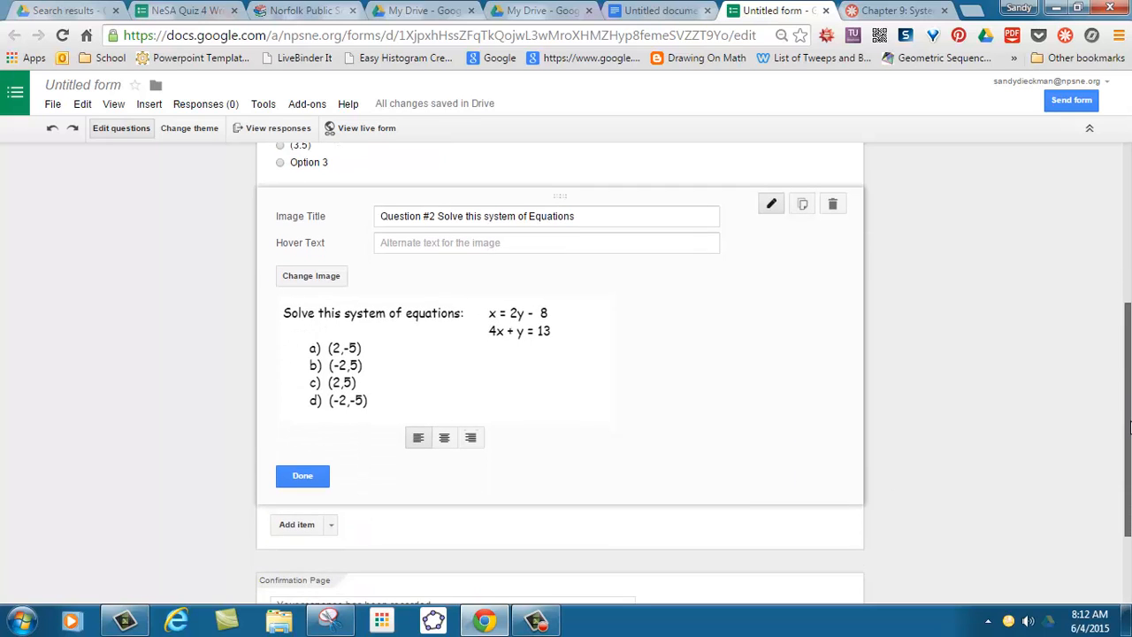
click(331, 514)
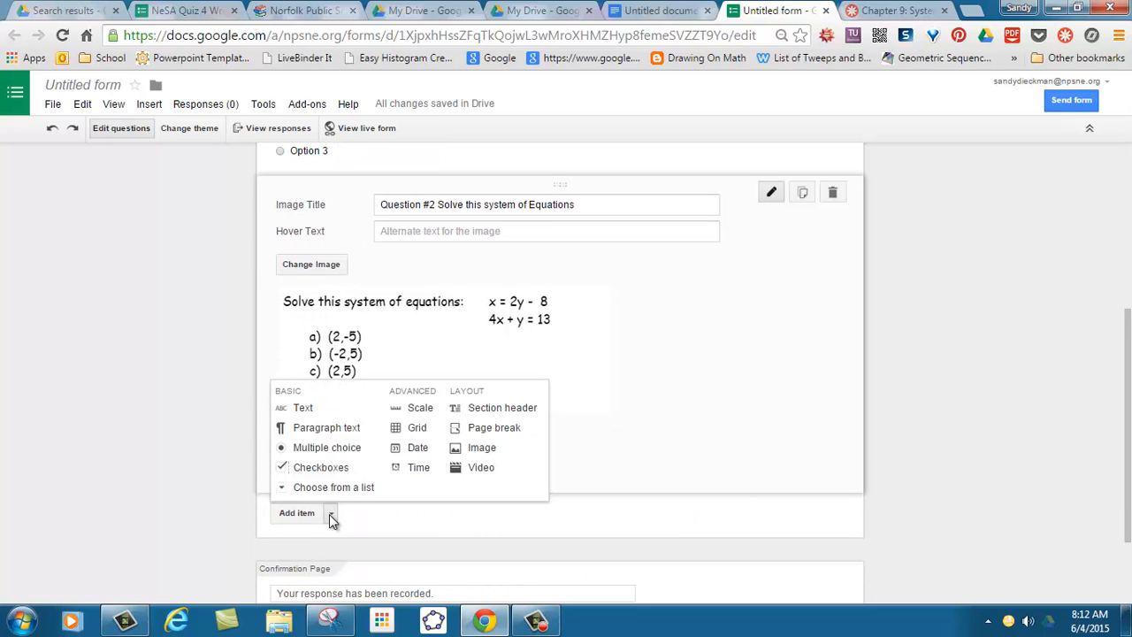
click(331, 453)
text(Question #2)
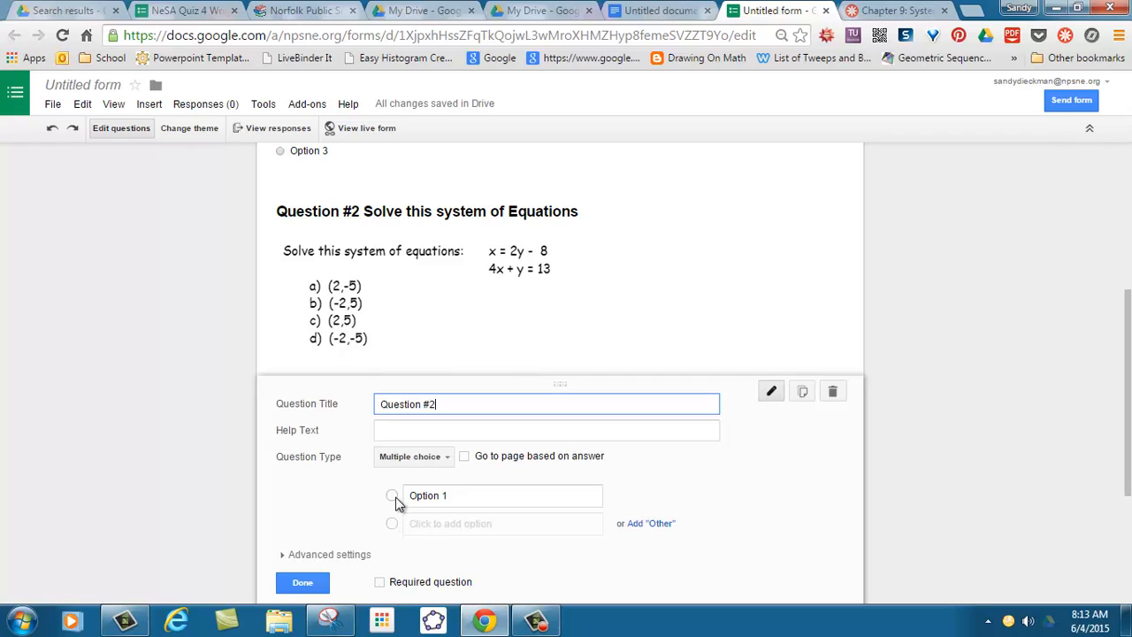
- Enter A, B and C as the answer options of the Question #2 item and finish the question
click(460, 498)
text(A)
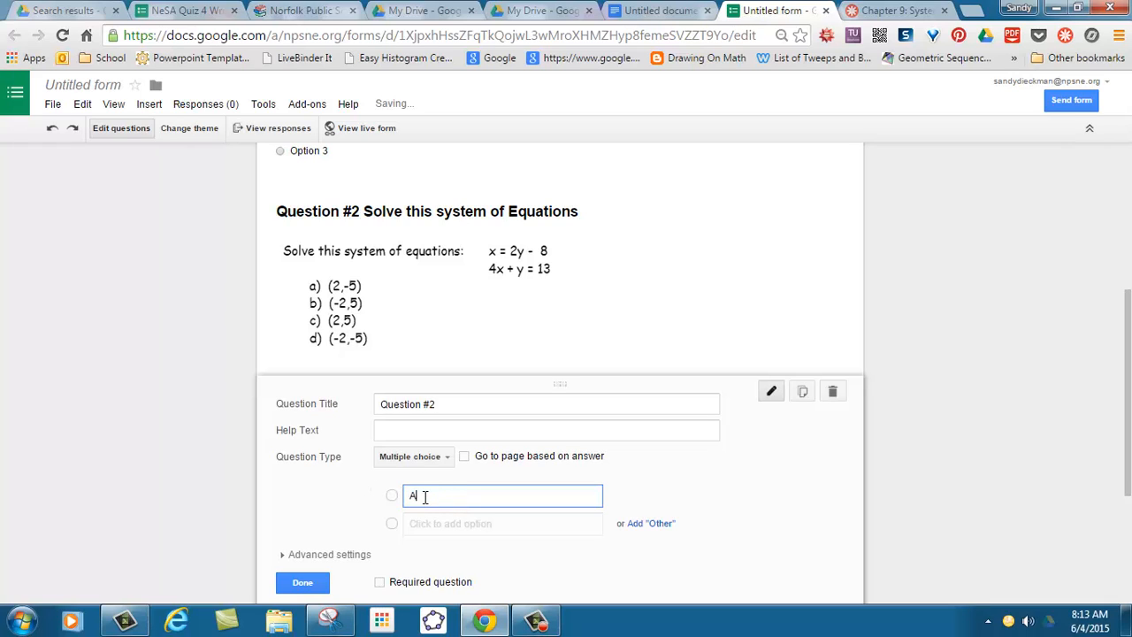
key(Return)
key(Right)
text(b)
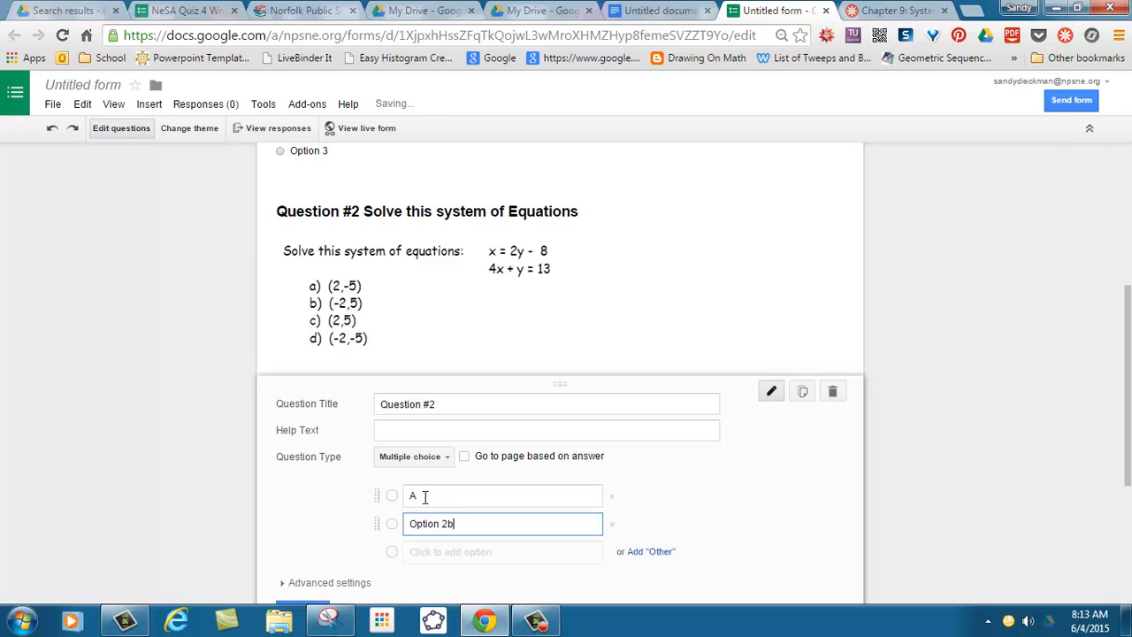
key(BackSpace)
key(BackSpace)
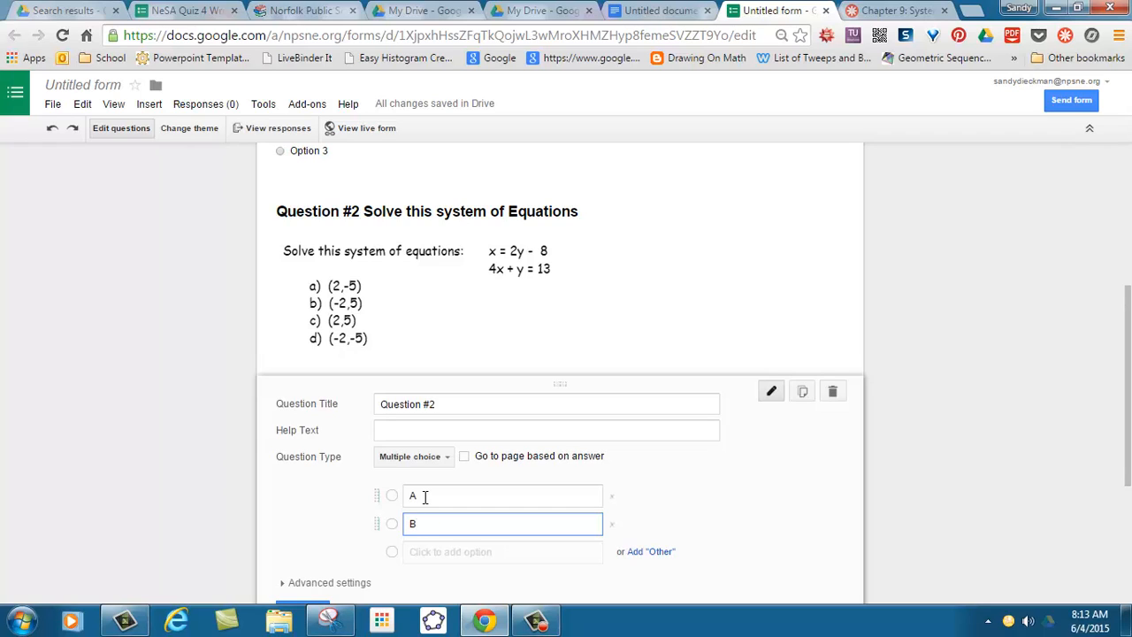
key(Return)
text(C)
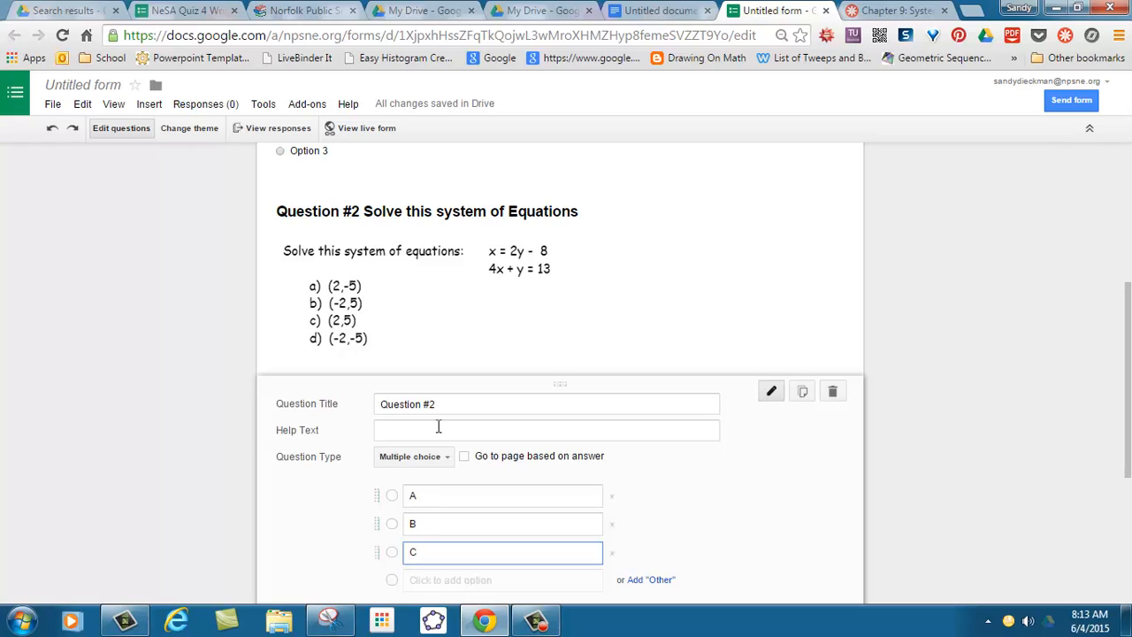
click(463, 403)
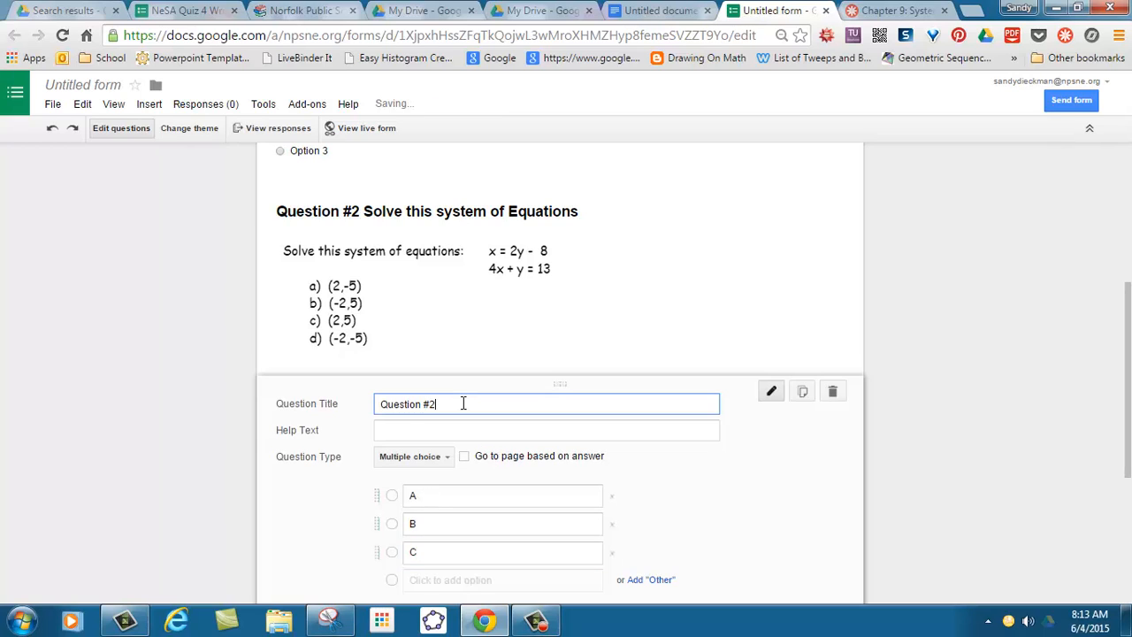
scroll(599, 575, down, 2)
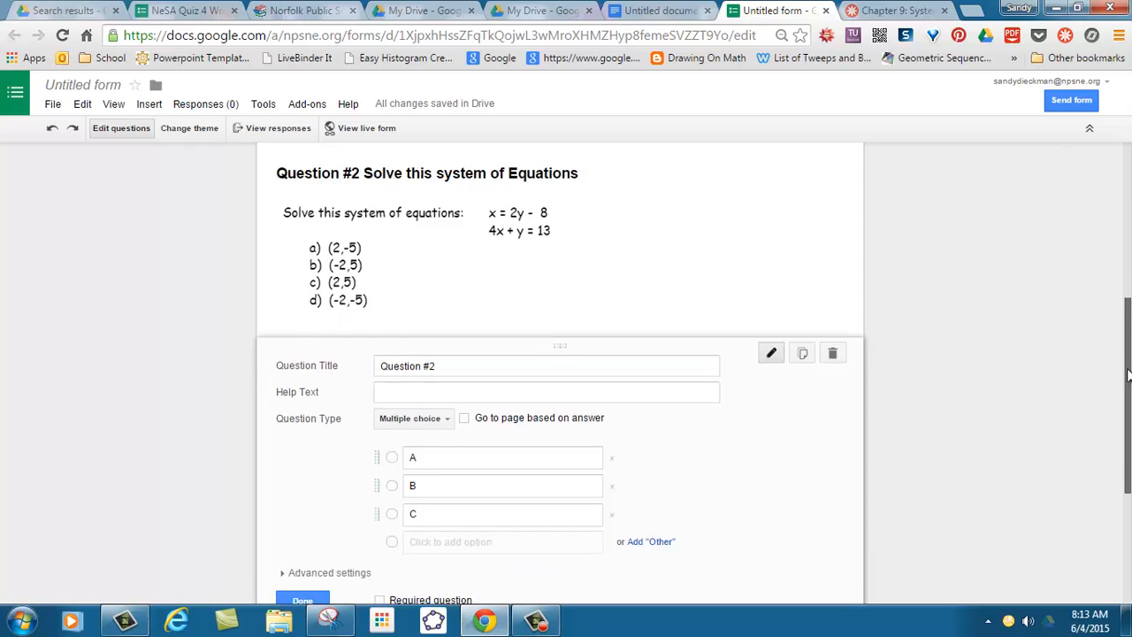
click(305, 520)
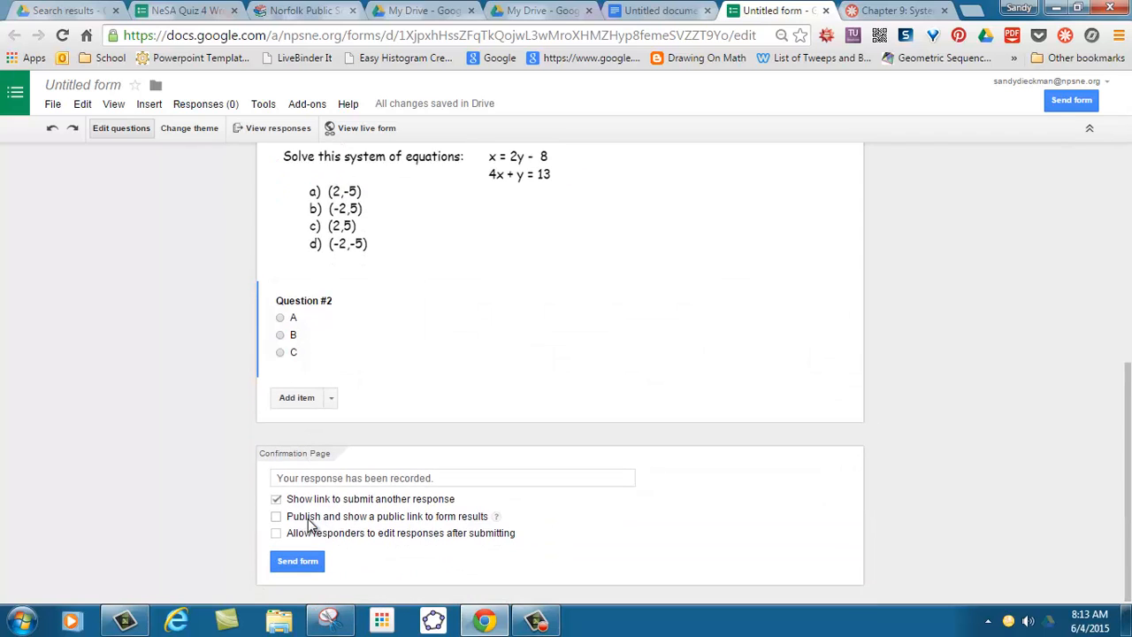
drag(1122, 485, 1116, 423)
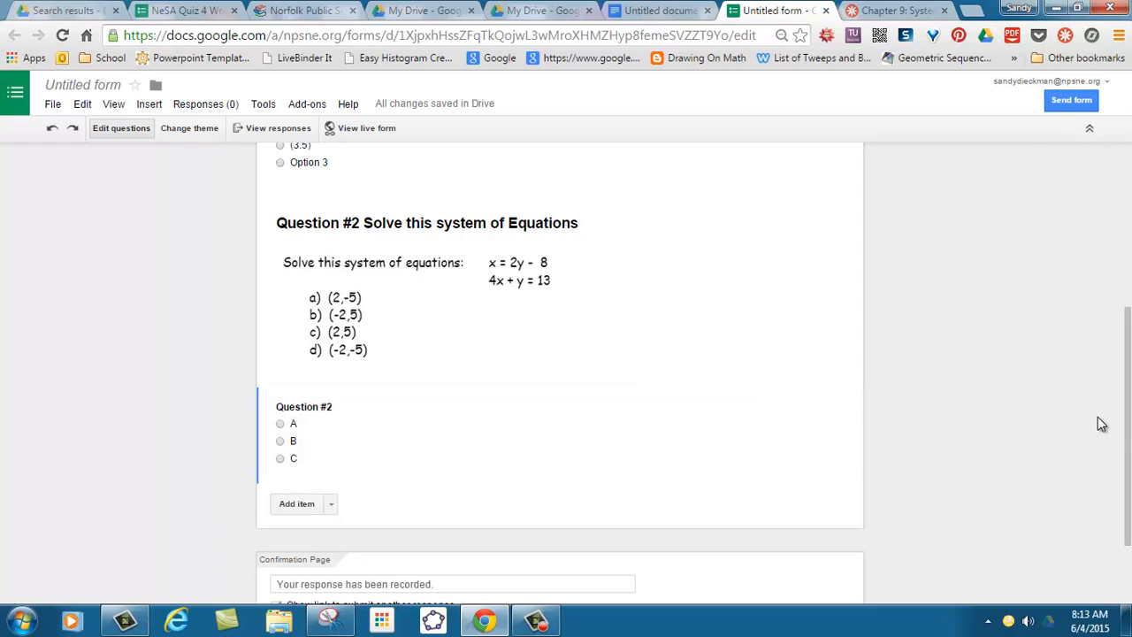
click(538, 621)
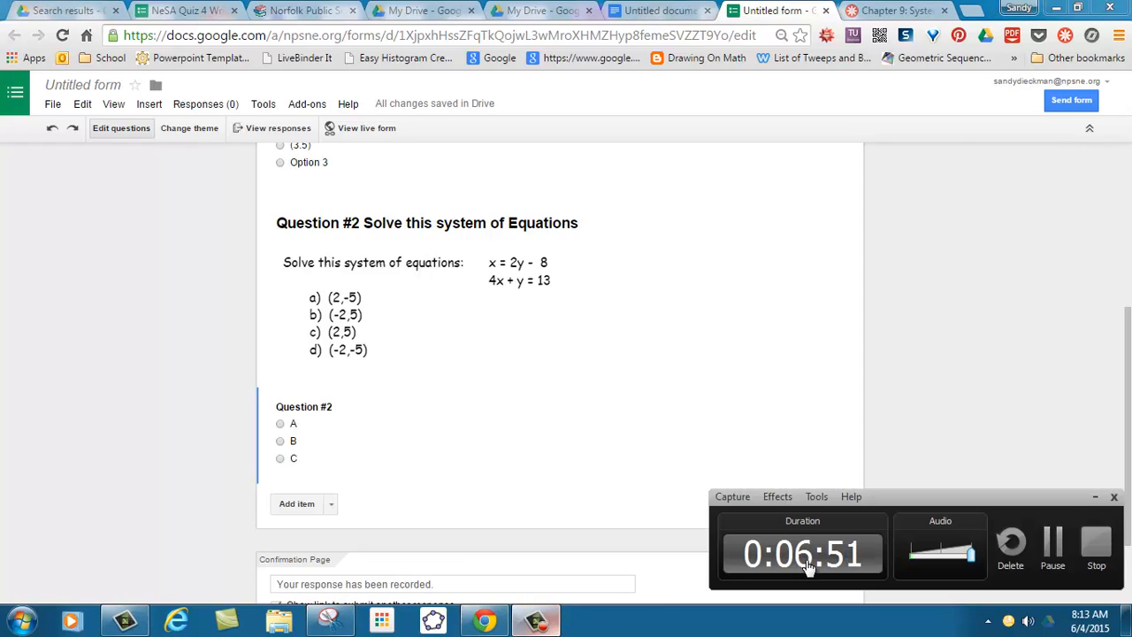